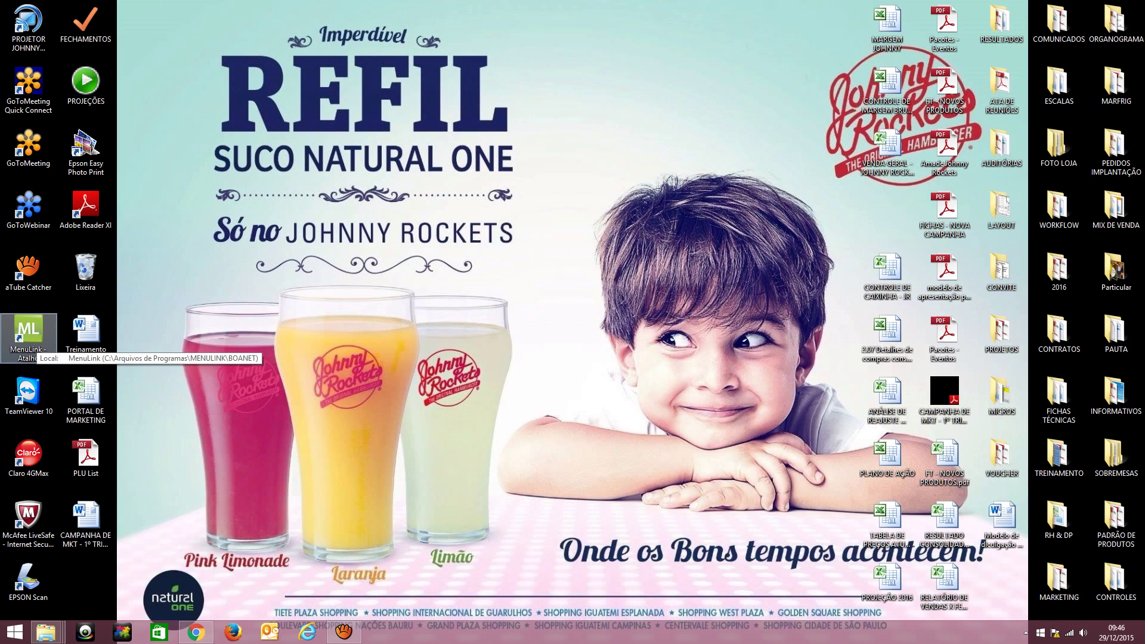
Launch MenuLink from its desktop shortcut and enter the user name on the log-in screen
click(29, 337)
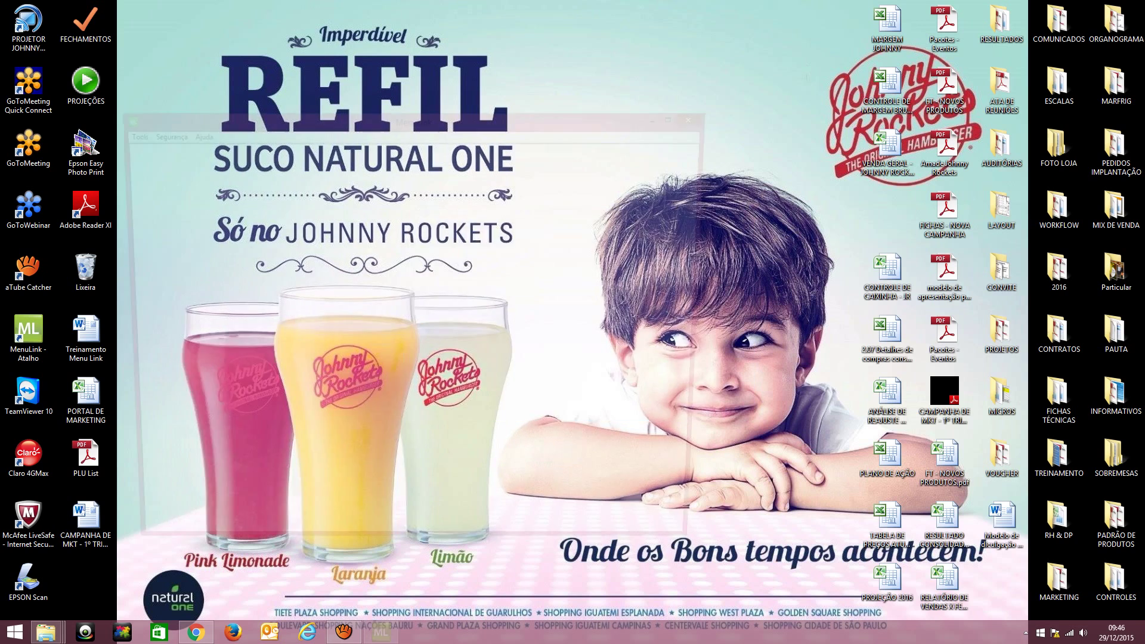
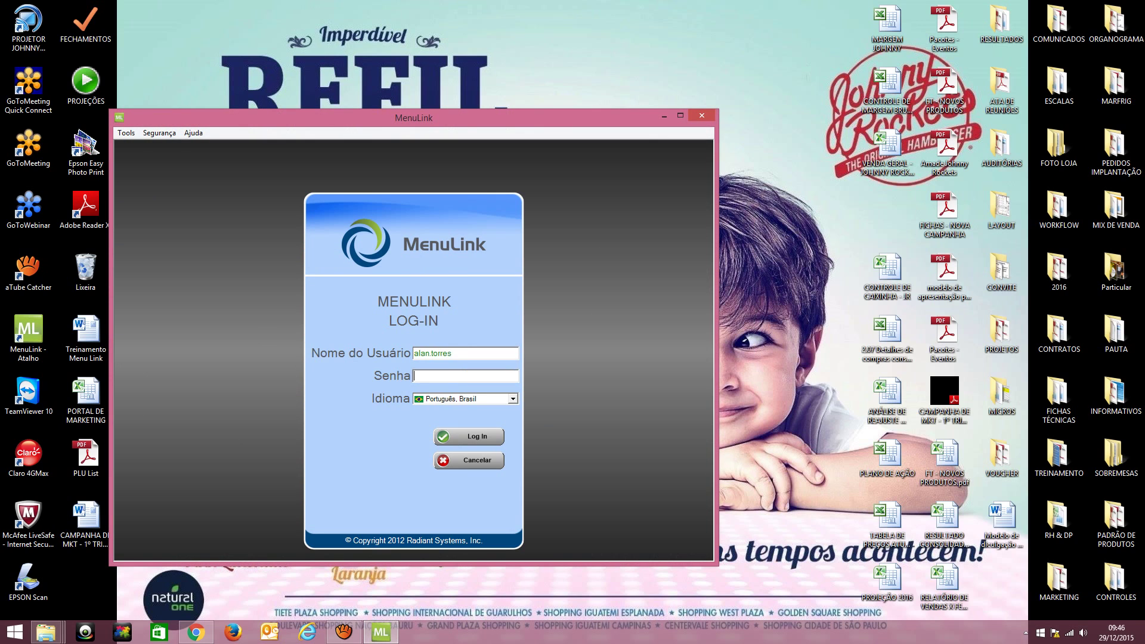
Log in with the account password and maximize the MenuLink window
click(417, 376)
text(******)
key(Return)
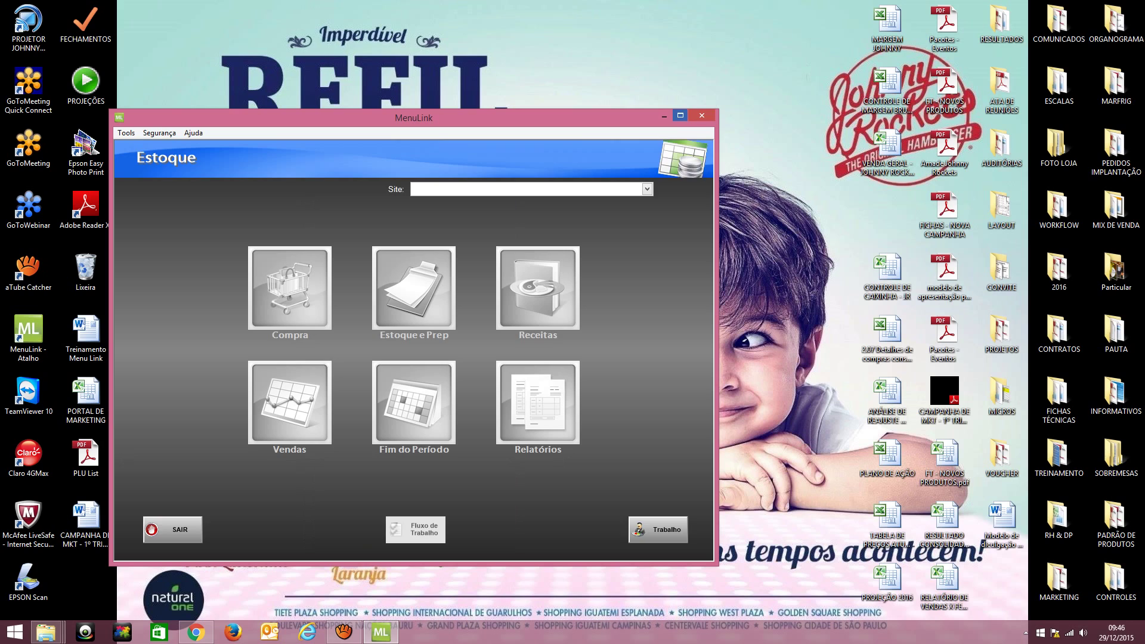
click(680, 115)
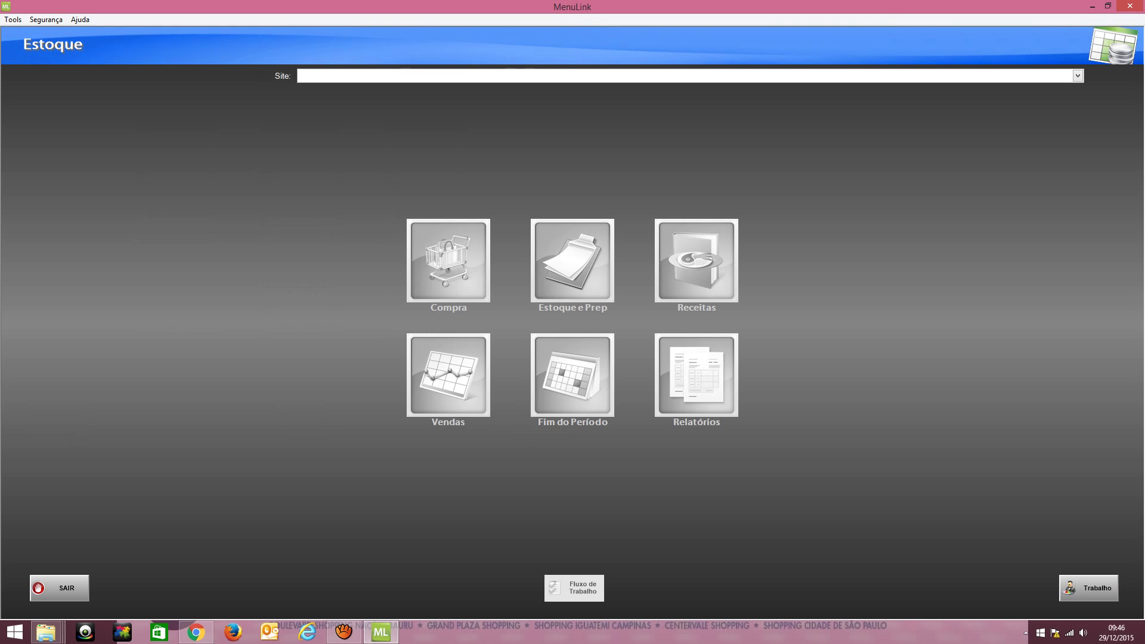
Choose West Plaza Shopping as the working site from the Site list
click(1078, 76)
key(Down)
key(Down)
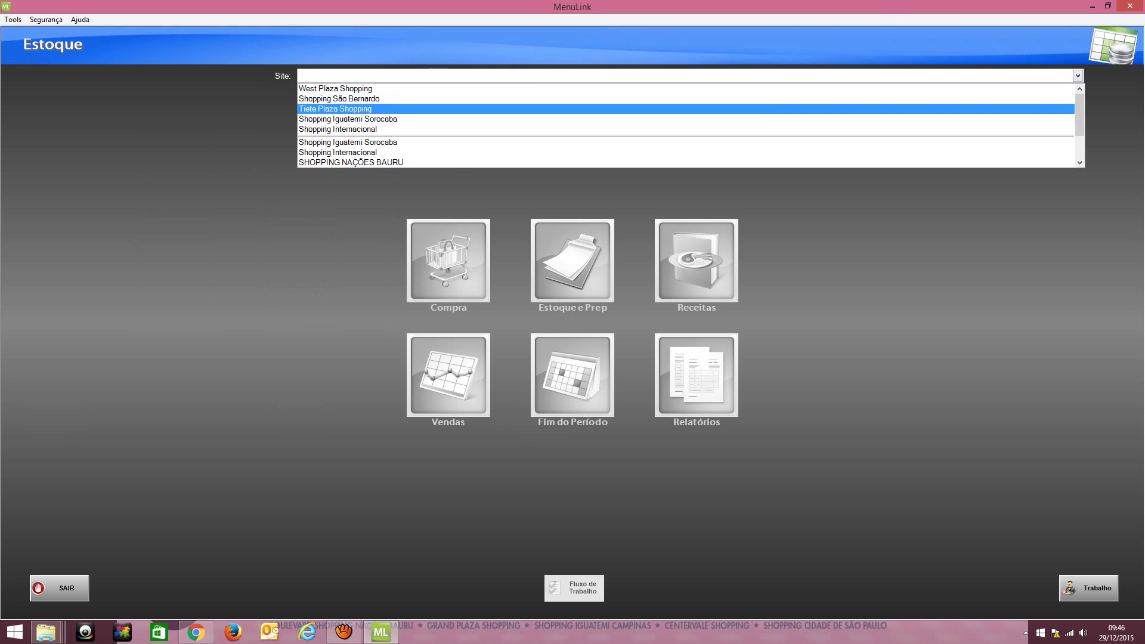
key(Down)
key(Down)
key(Down)
key(Down)
key(Down)
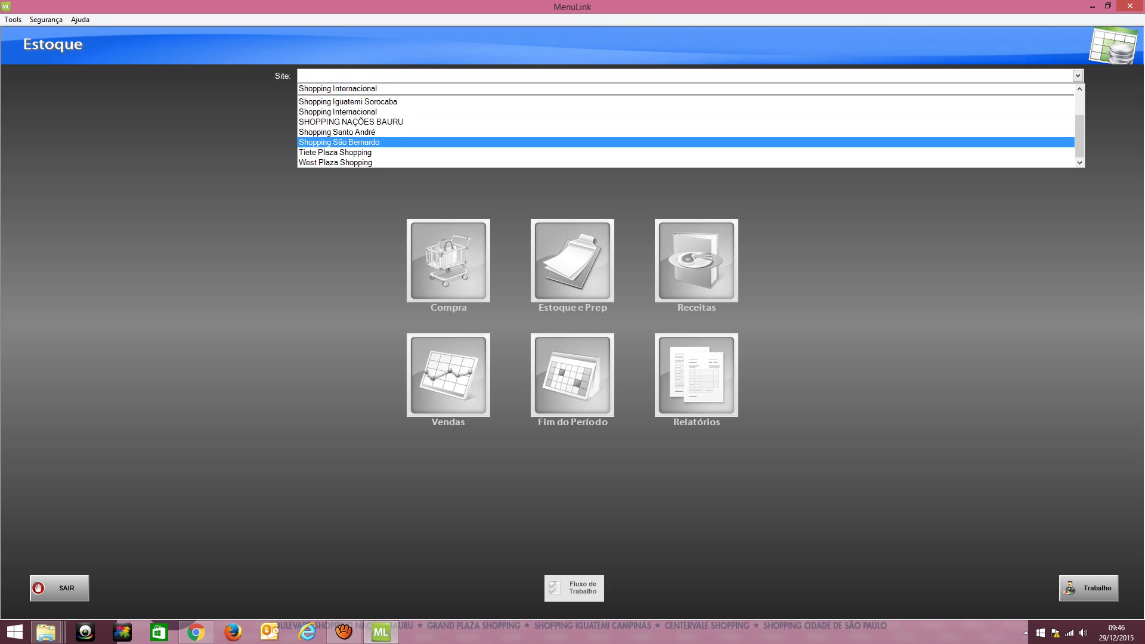
key(Return)
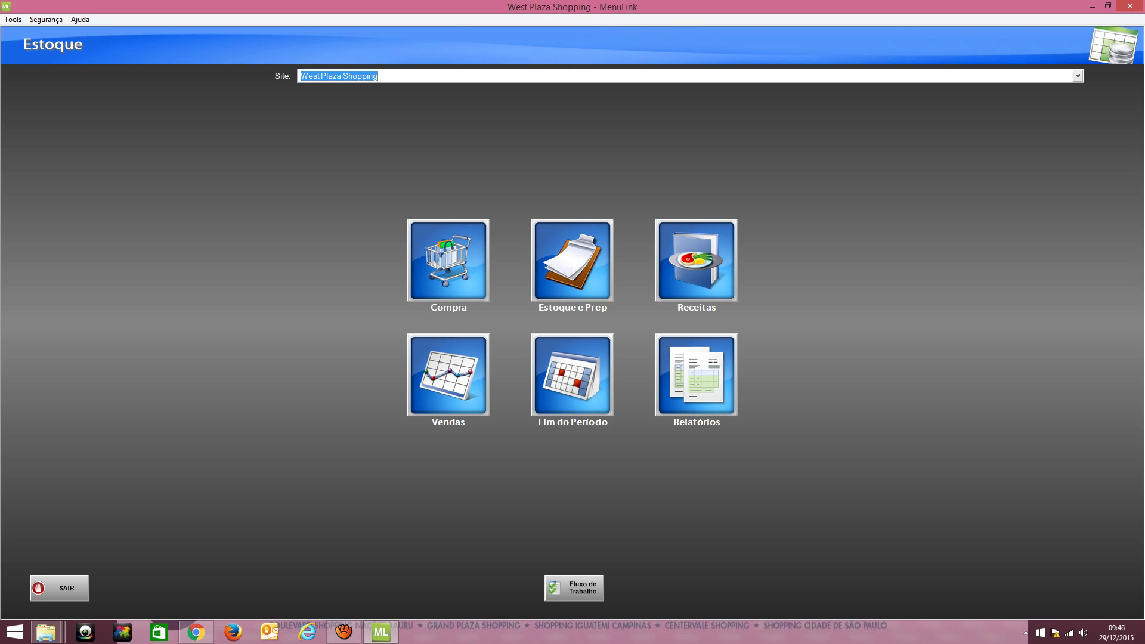
Go into Vendas and open its Relatórios list of sales reports
click(448, 375)
click(442, 384)
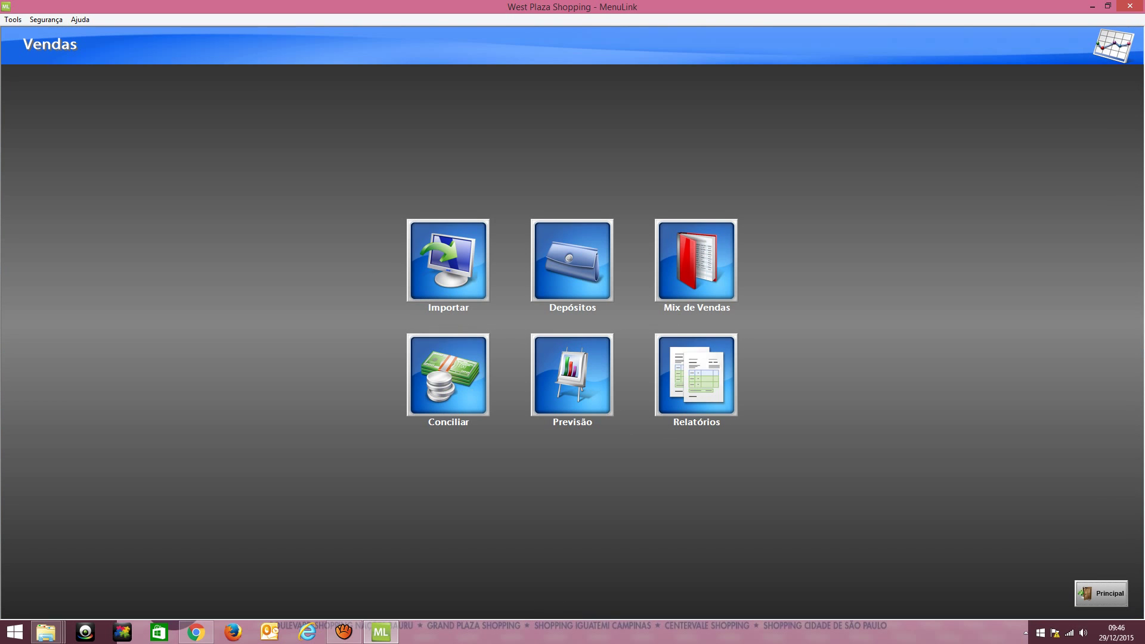
click(696, 374)
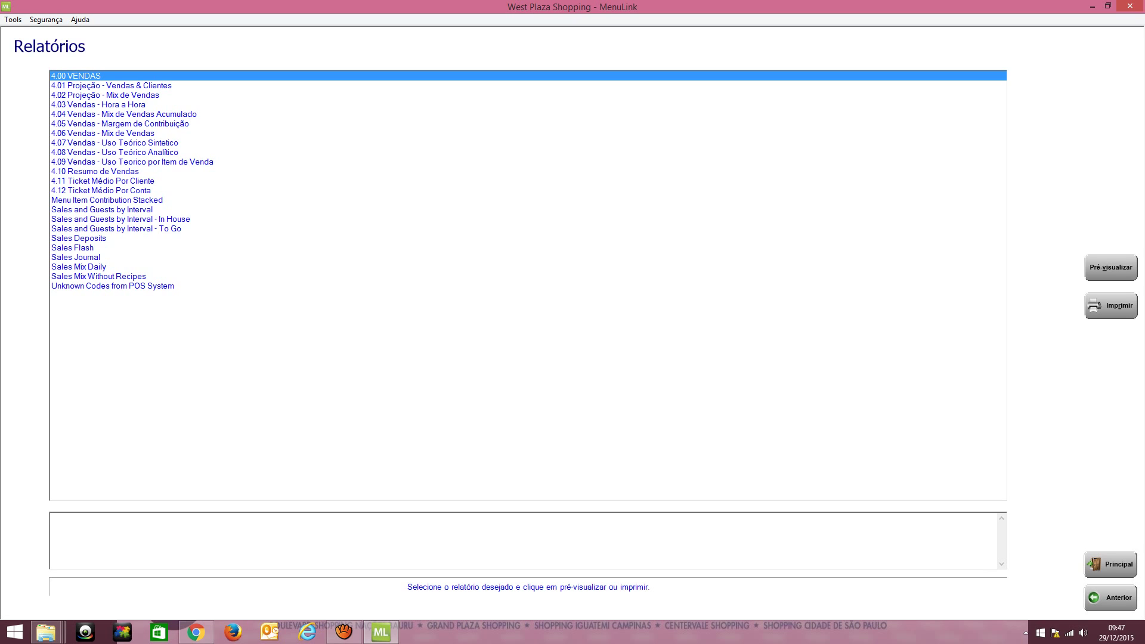
Select report 4.07 Vendas - Uso Teórico Sintetico and set it to fiscal period 11
click(115, 143)
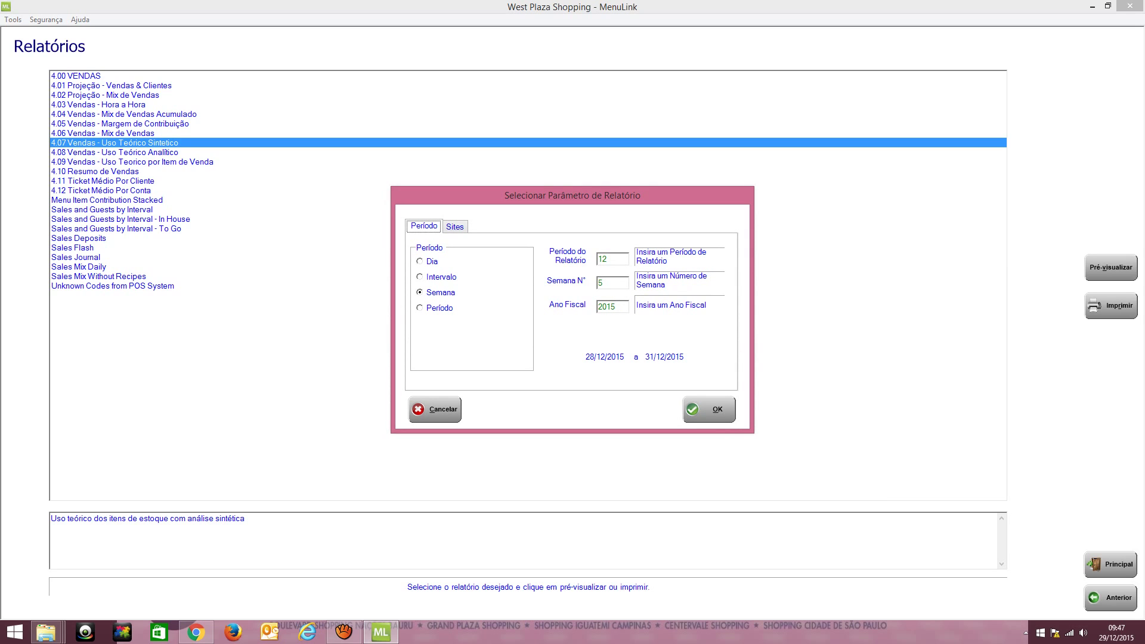
click(607, 259)
click(420, 308)
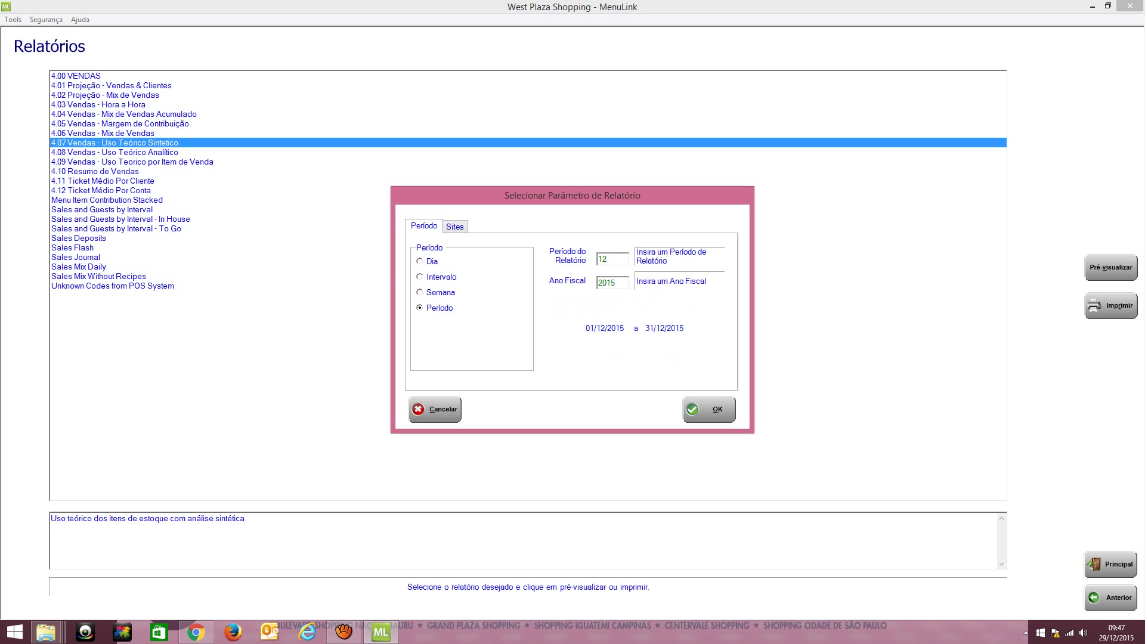
key(BackSpace)
key(BackSpace)
text(11)
Verify West Plaza Shopping on the Sites tab, then generate the report
key(ctrl+Tab)
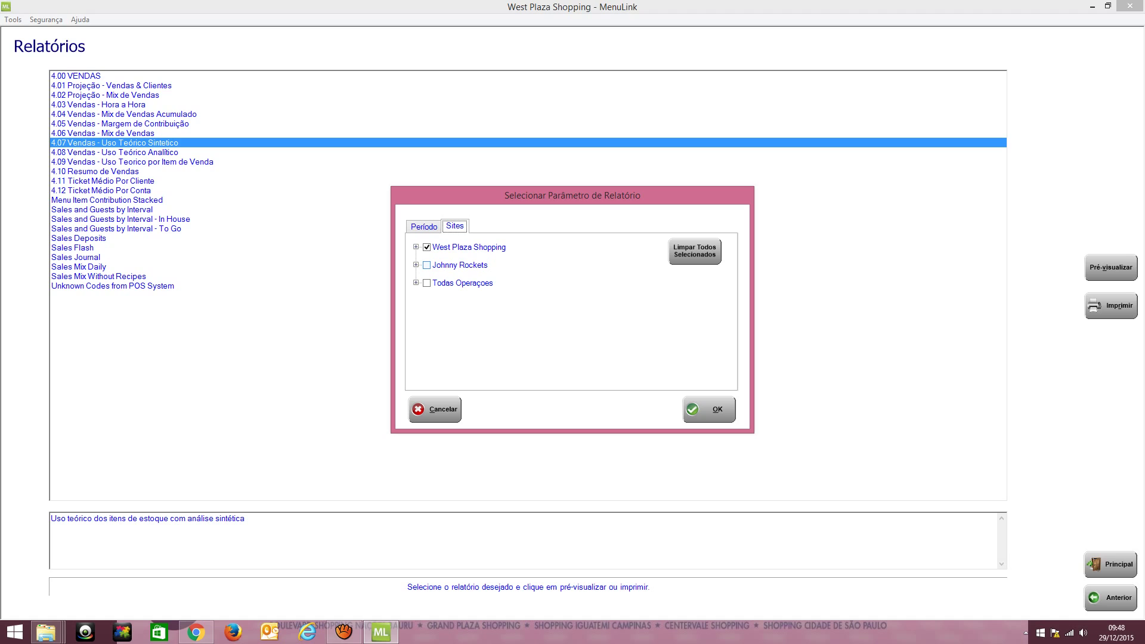
click(416, 265)
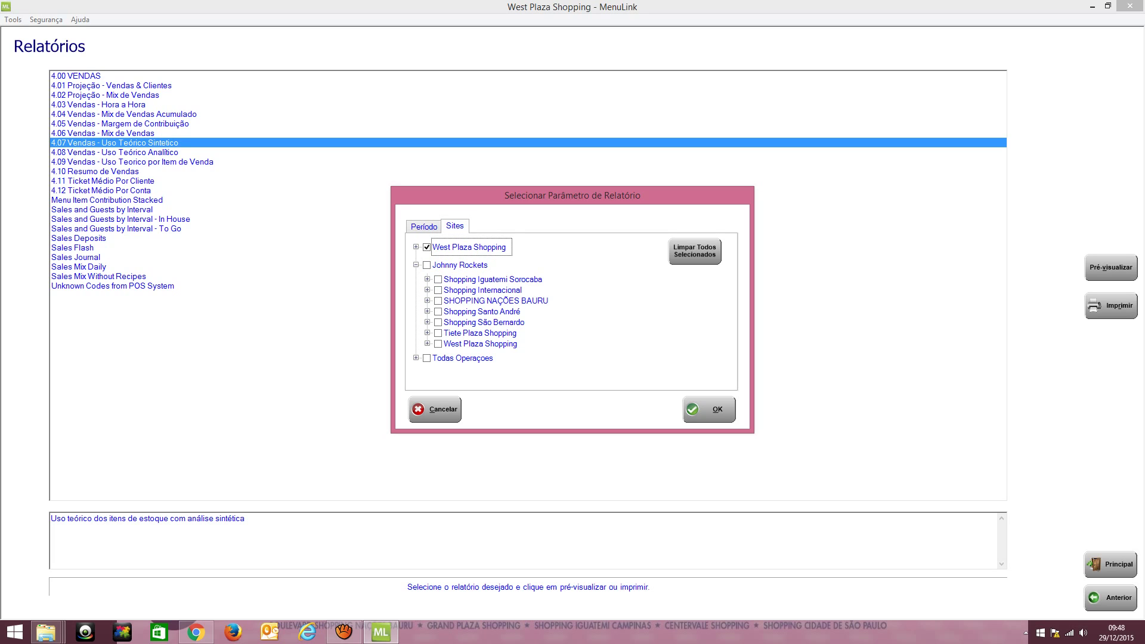
click(416, 265)
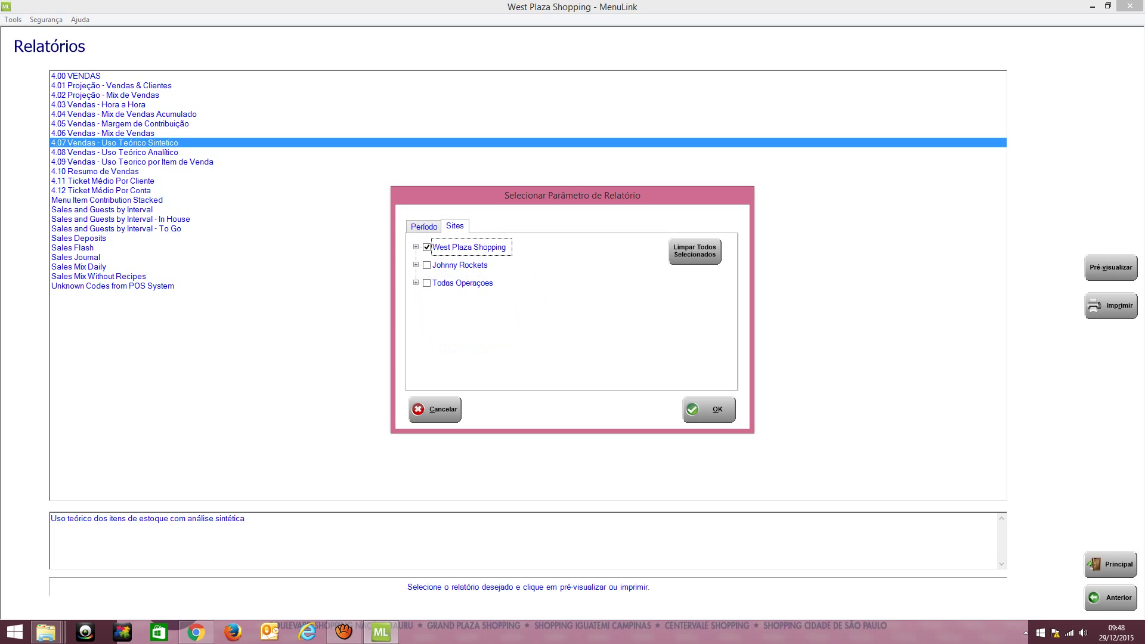
key(ctrl+shift+Tab)
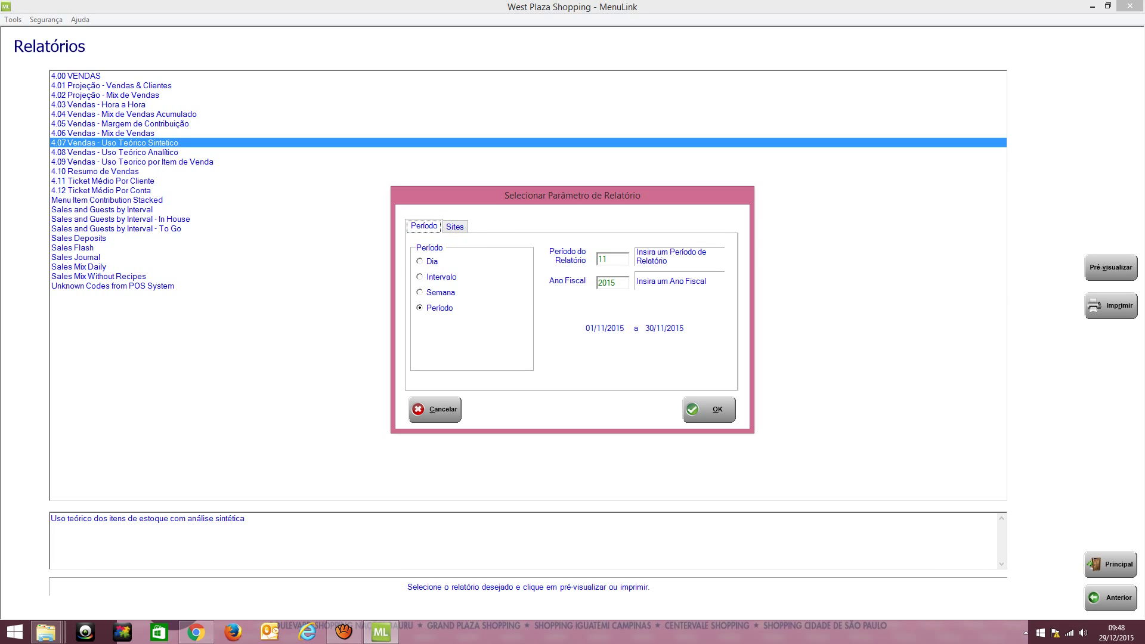
key(Return)
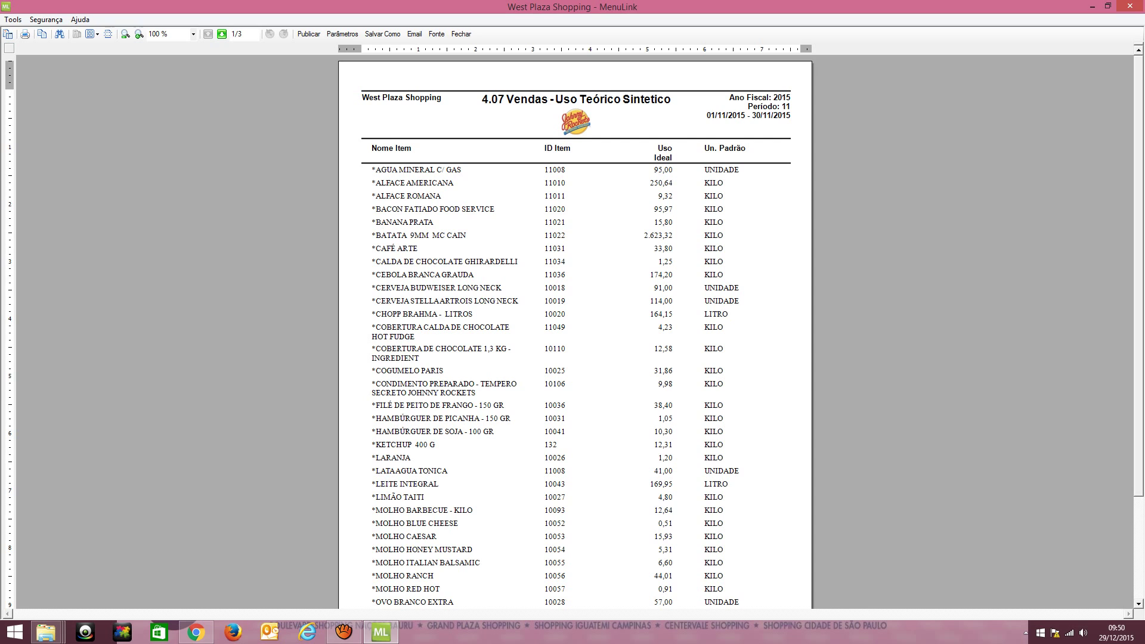
Read all three pages of the 4.07 preview, then close it back to the Relatórios list
scroll(575, 328, down, 2)
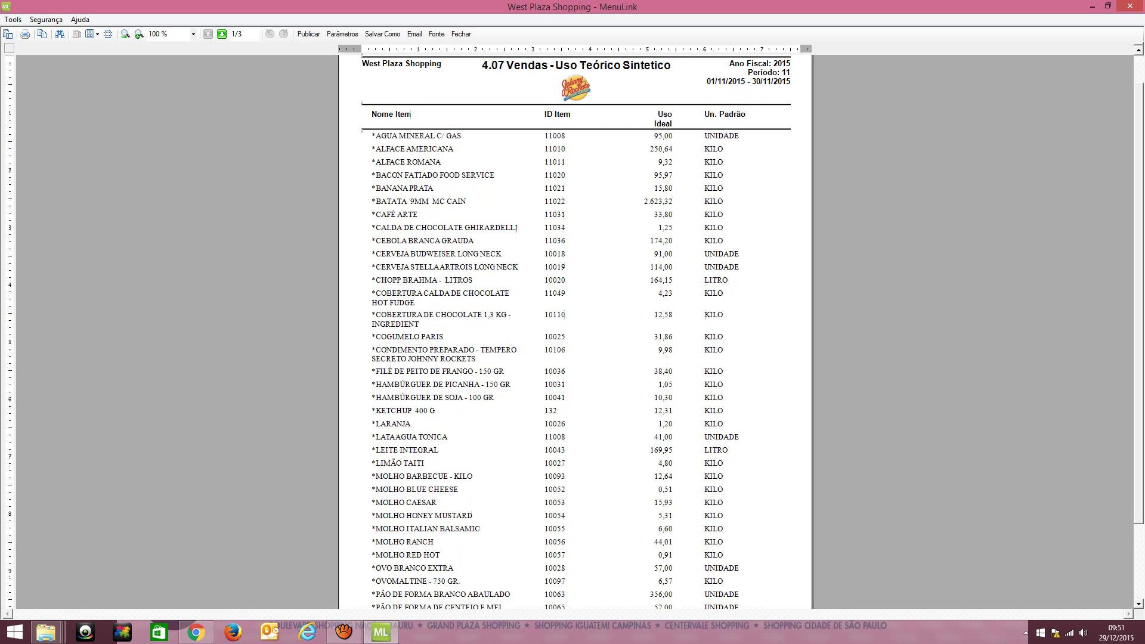
scroll(575, 329, down, 5)
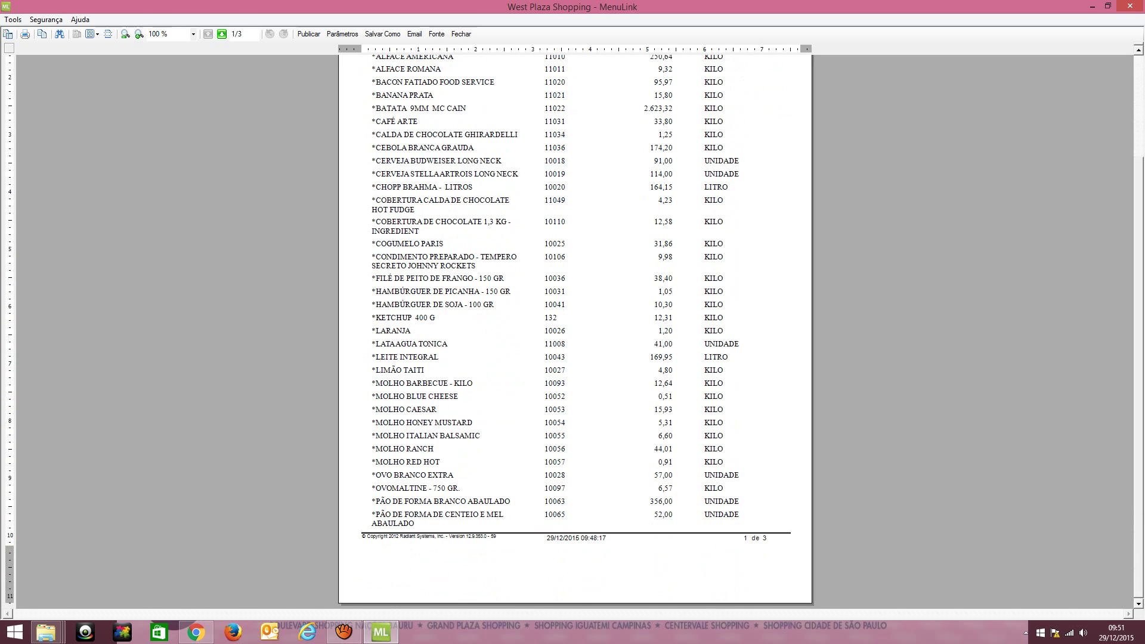
click(222, 34)
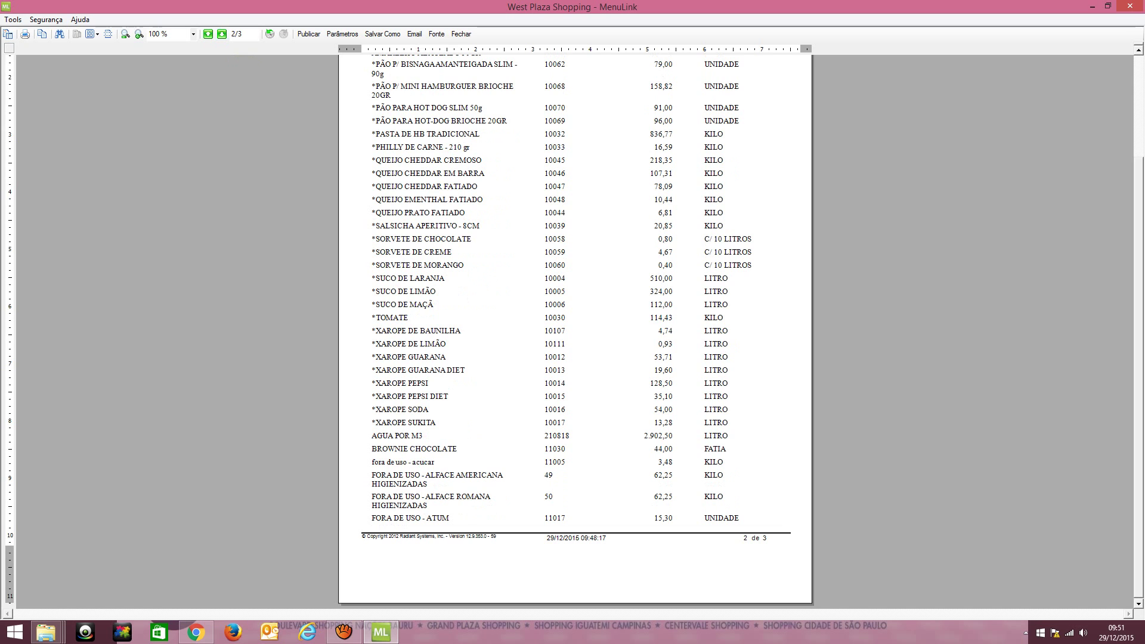
click(222, 34)
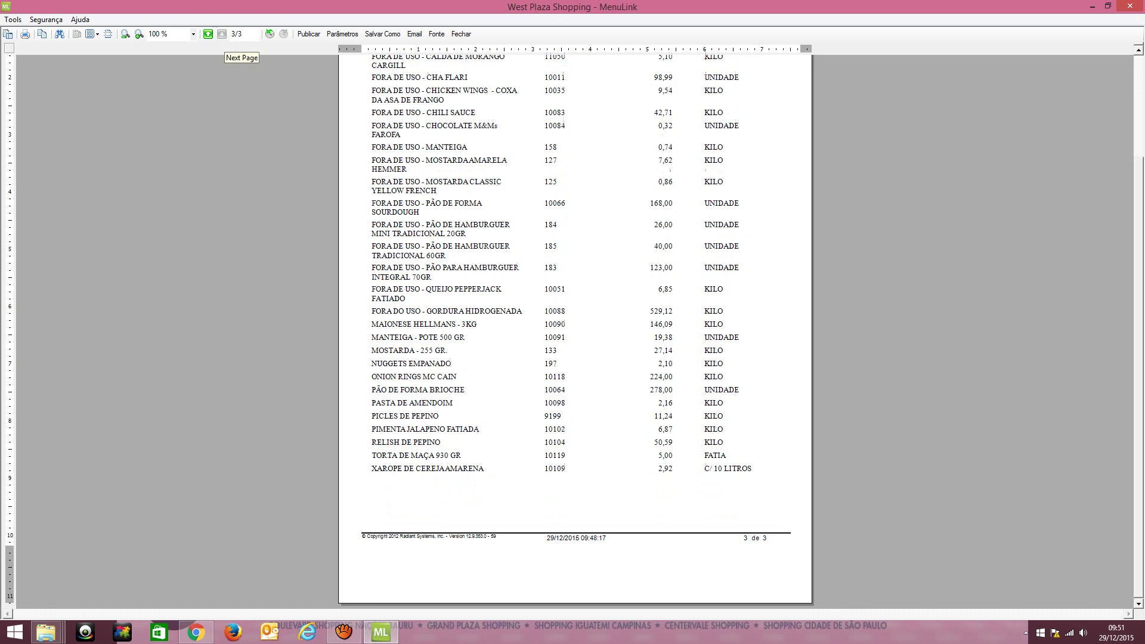
scroll(575, 328, up, 3)
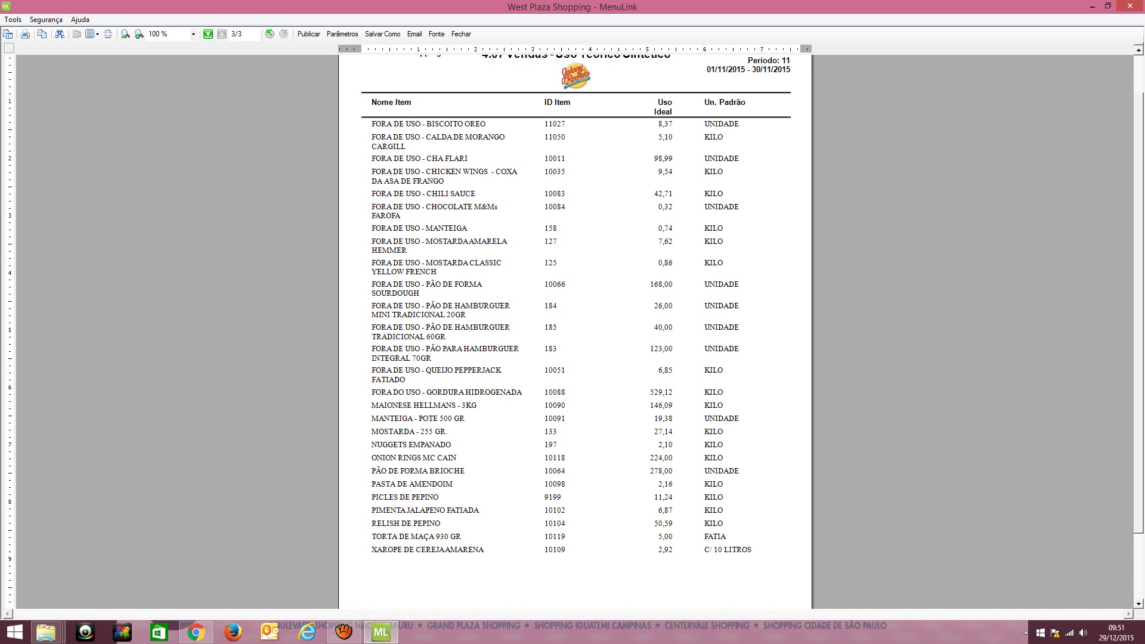
scroll(576, 322, up, 1)
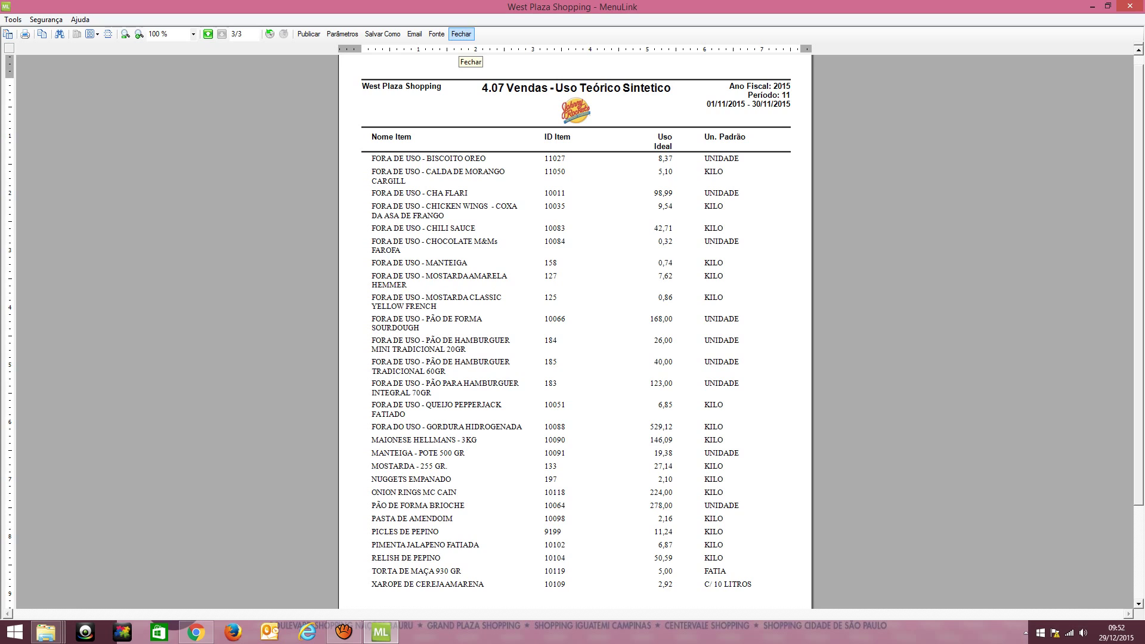
click(462, 34)
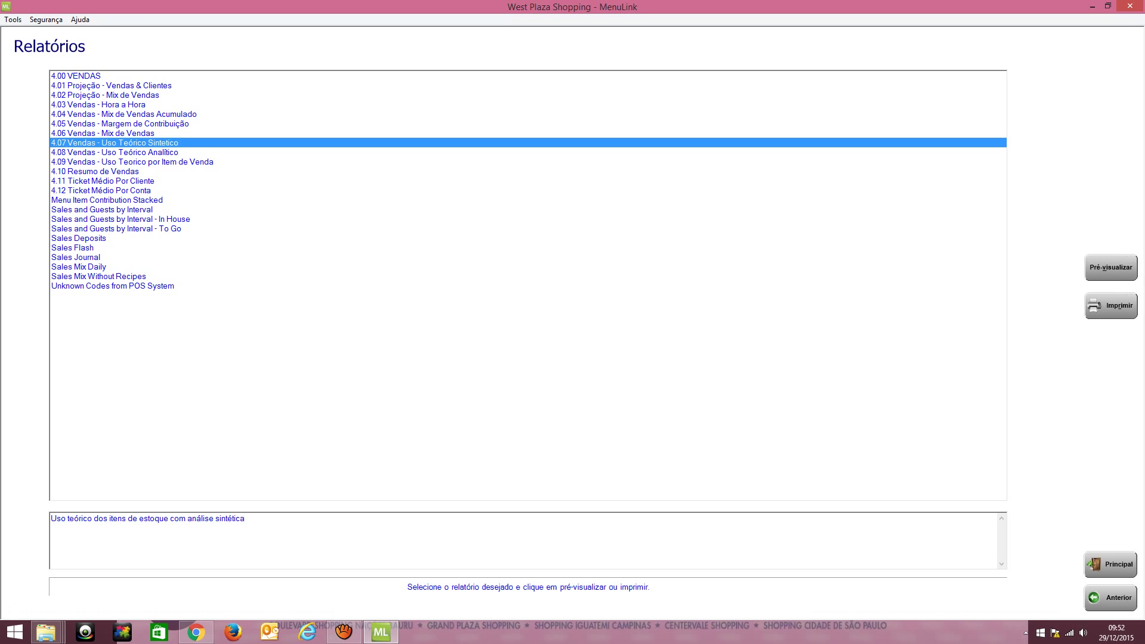
Select report 4.08 Vendas - Uso Teórico Analítico and open its parameters, checking the Sites tab
click(114, 152)
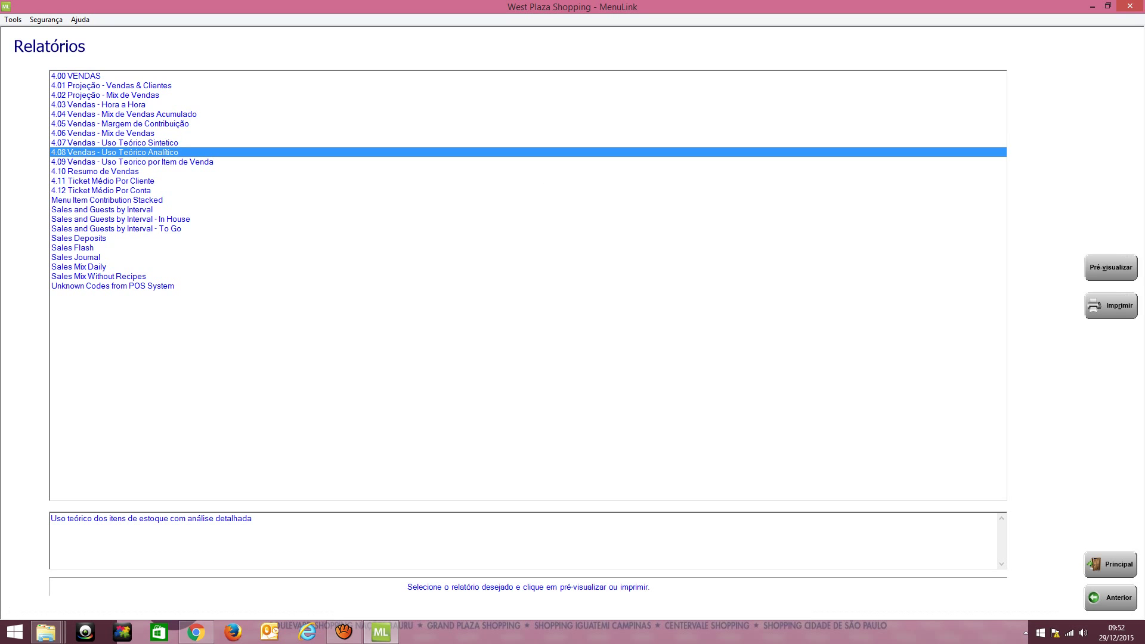
key(Return)
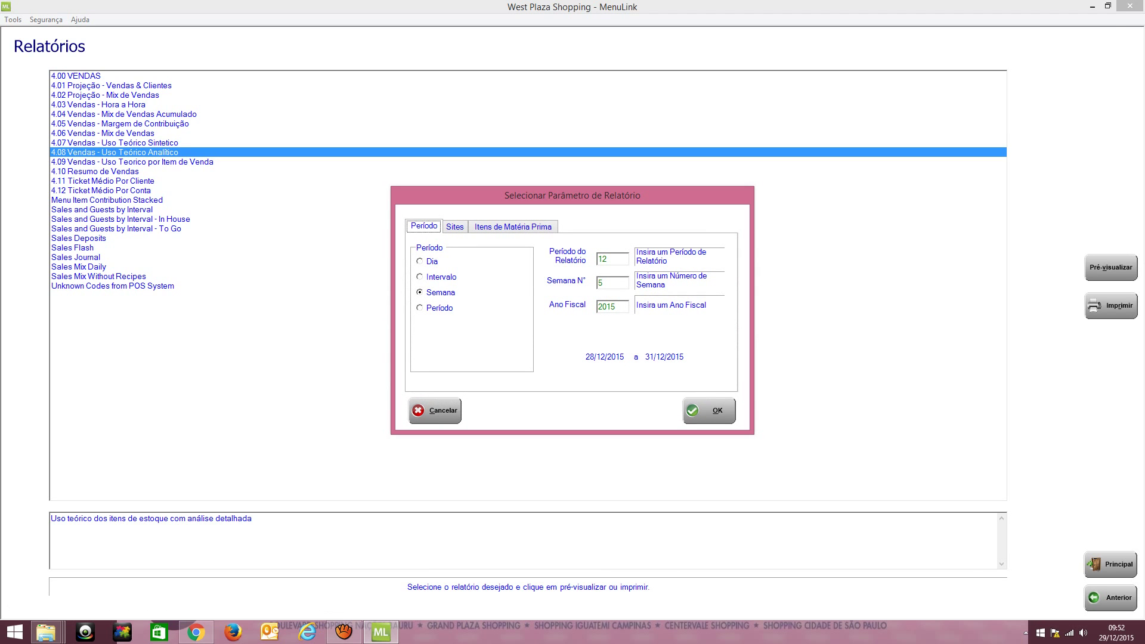
key(ctrl+Tab)
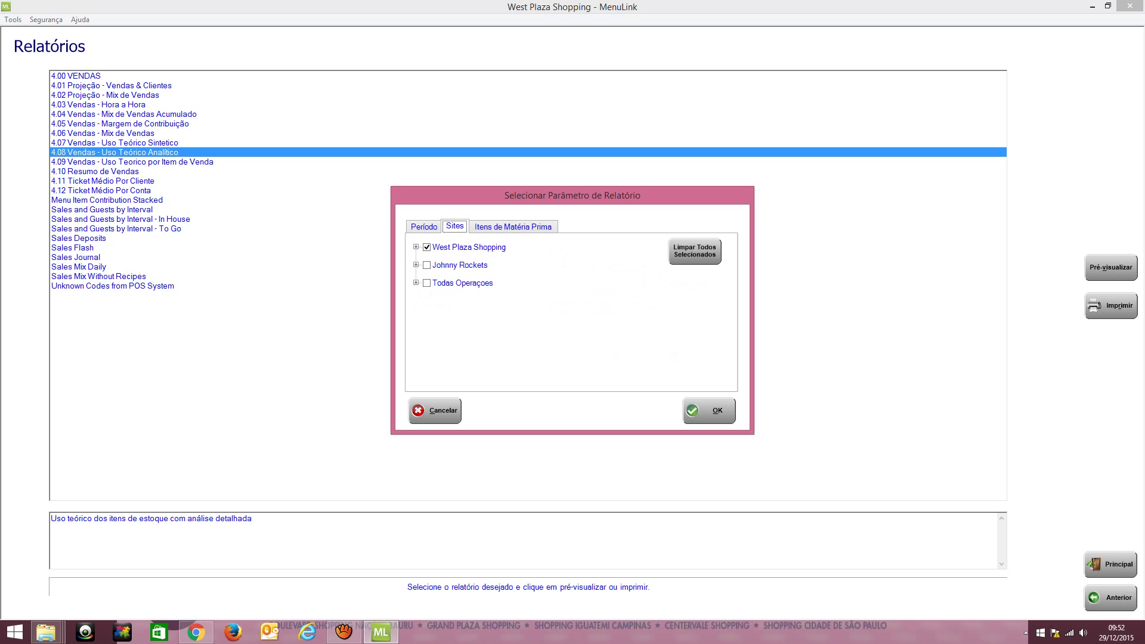
key(ctrl+shift+Tab)
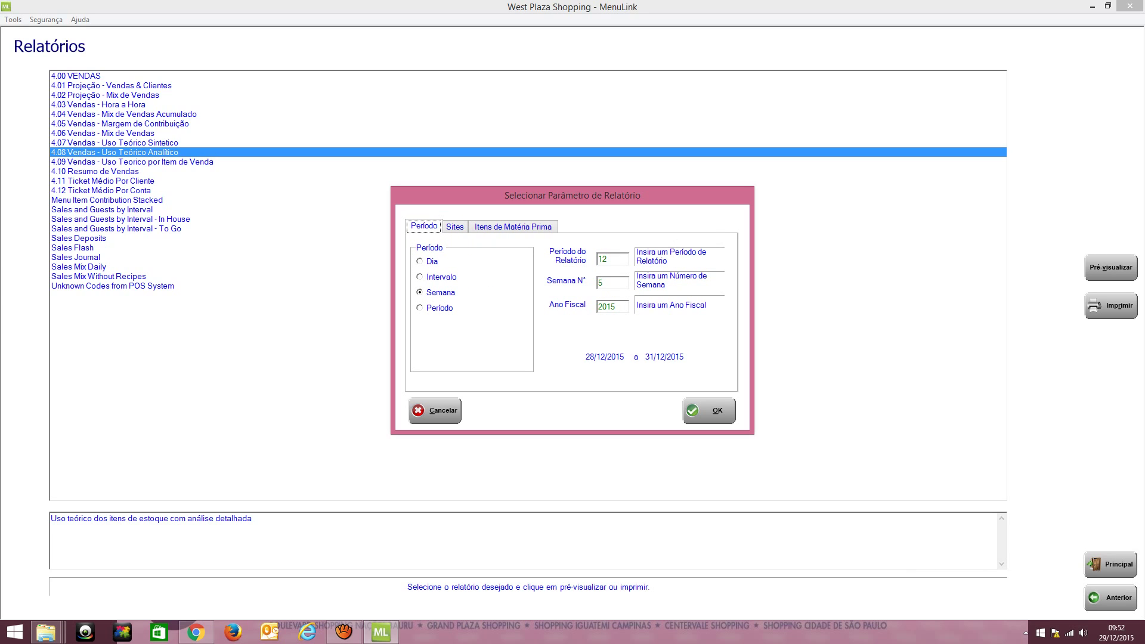
Set fiscal period 11 (01/11/2015–30/11/2015), review the raw-material items, and generate the preview
key(Tab)
key(Down)
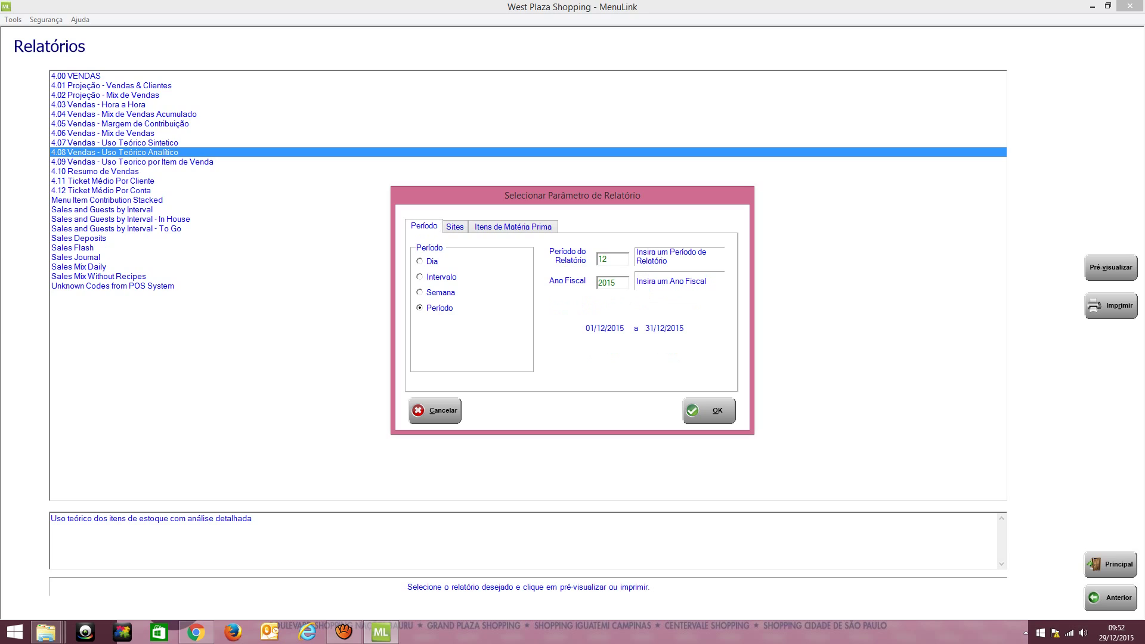
key(BackSpace)
key(BackSpace)
text(11)
key(ctrl+Tab)
key(ctrl+Tab)
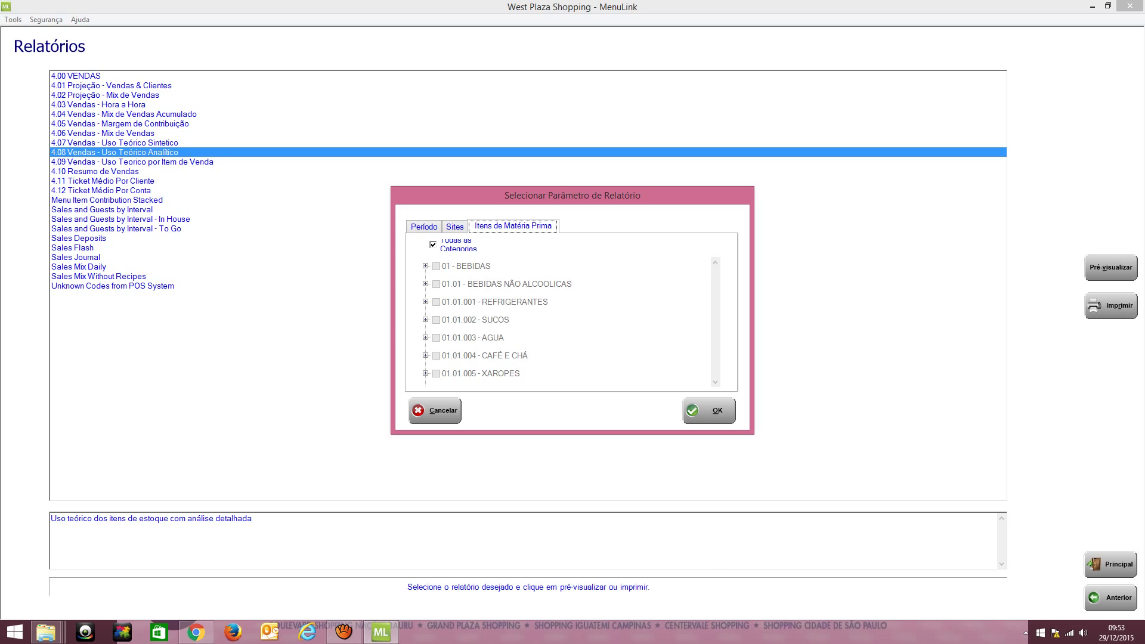
click(424, 226)
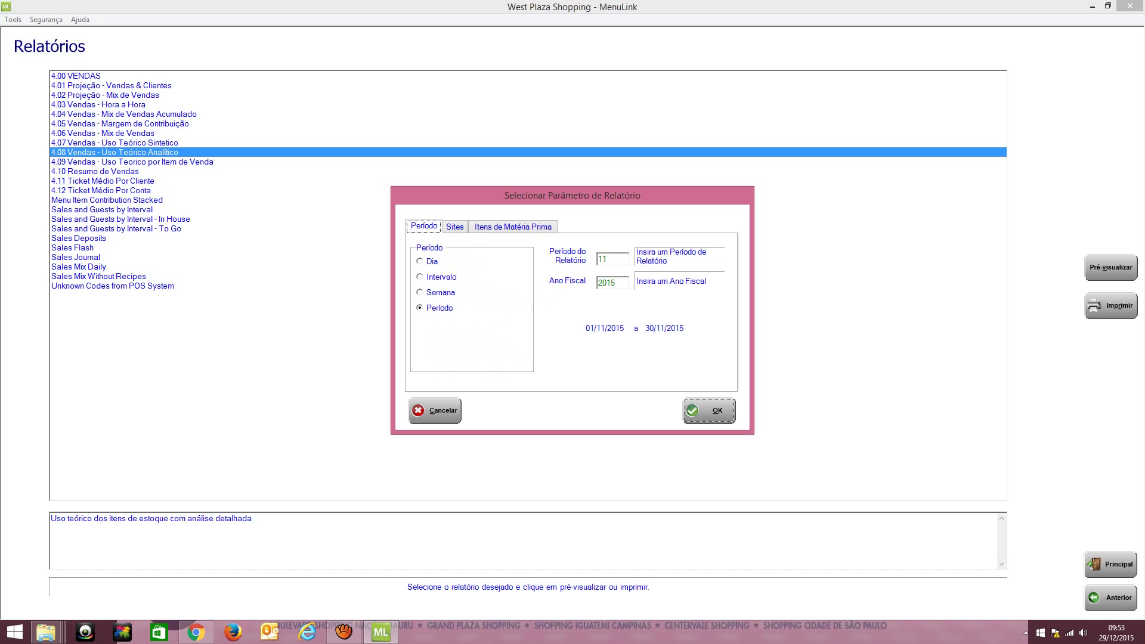
key(Return)
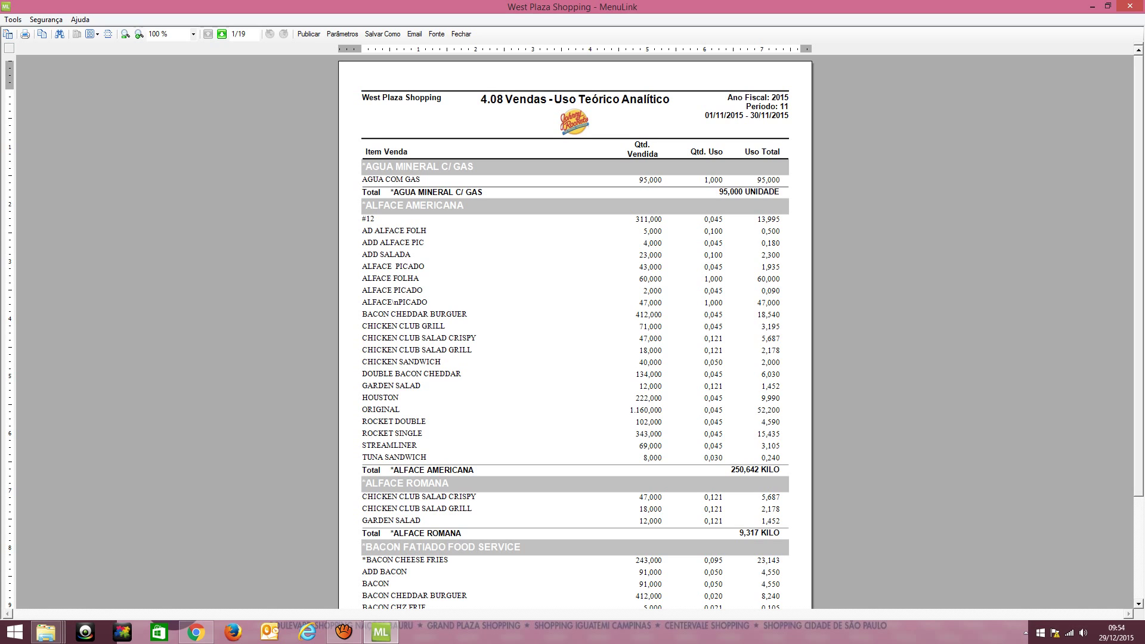
Read pages 1 and 2 of the 4.08 preview and advance to page 3 of 19
scroll(572, 331, down, 2)
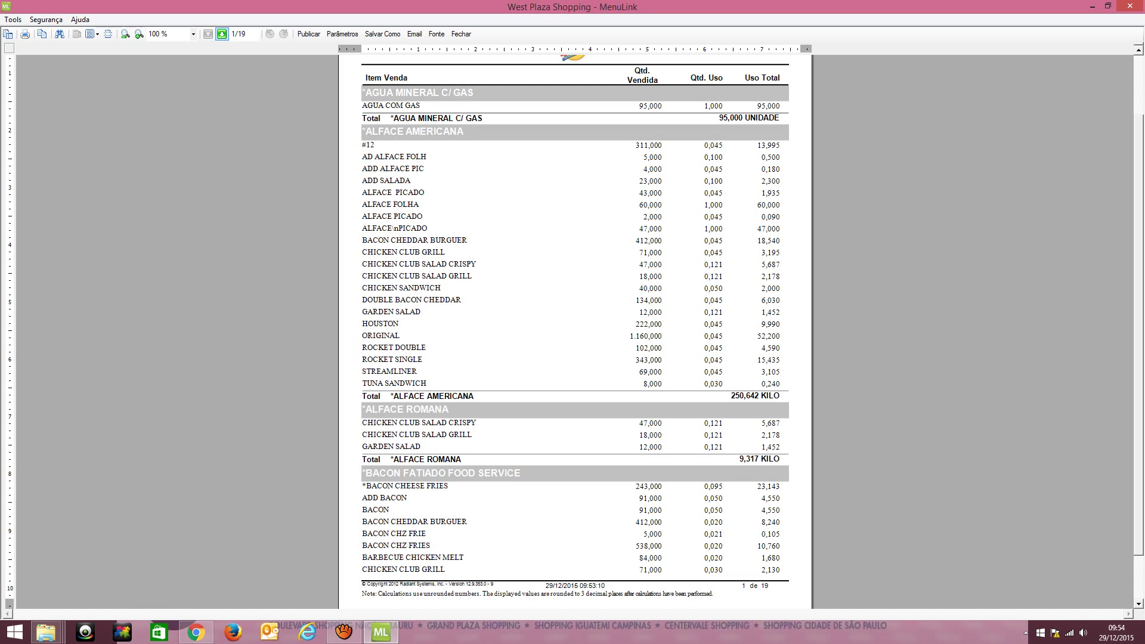
click(222, 34)
scroll(222, 34, up, 1)
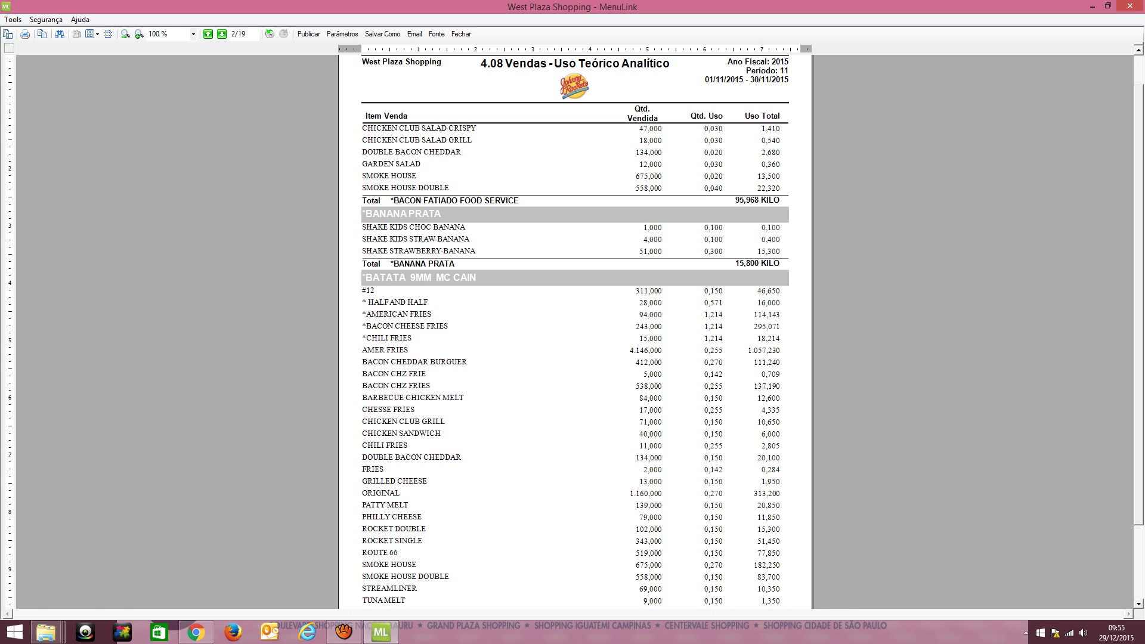
scroll(575, 330, down, 2)
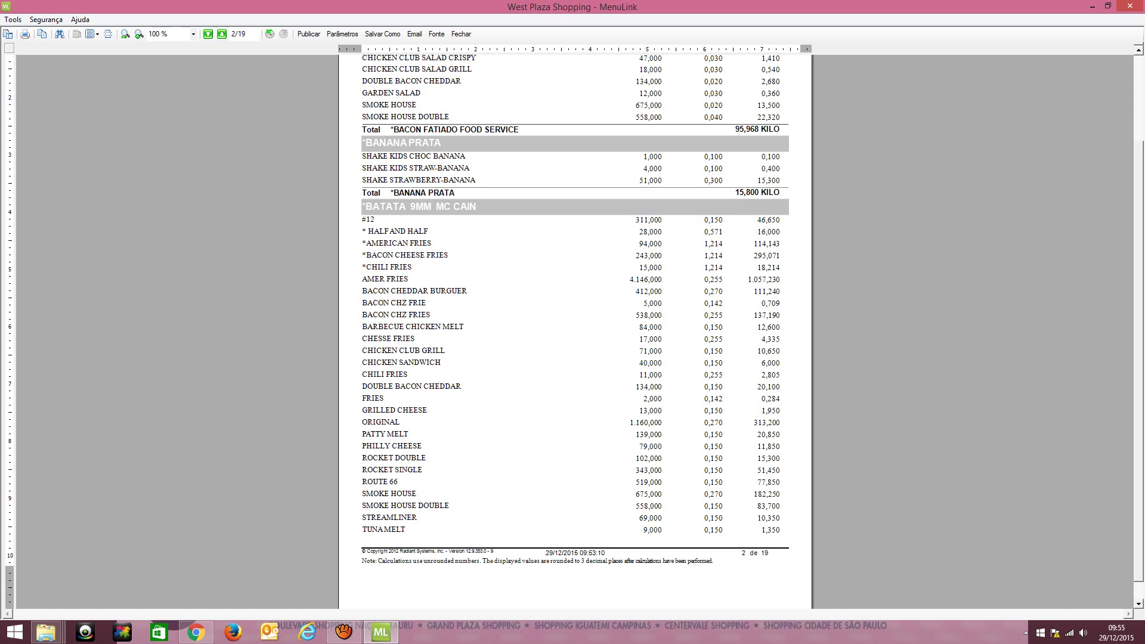
key(Page_Down)
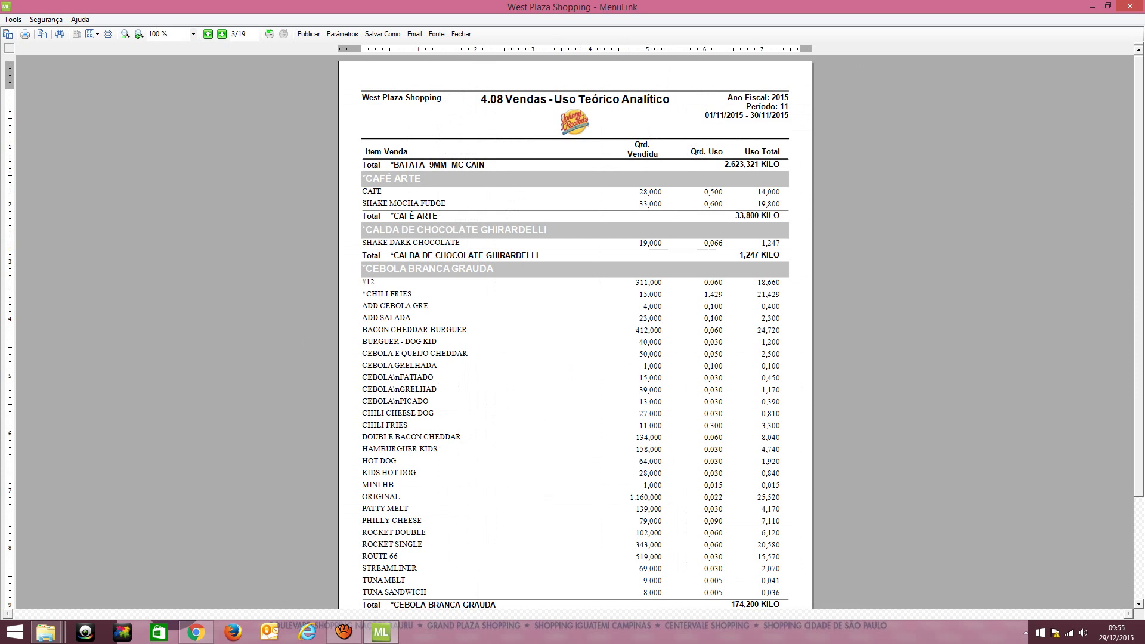
scroll(575, 332, down, 3)
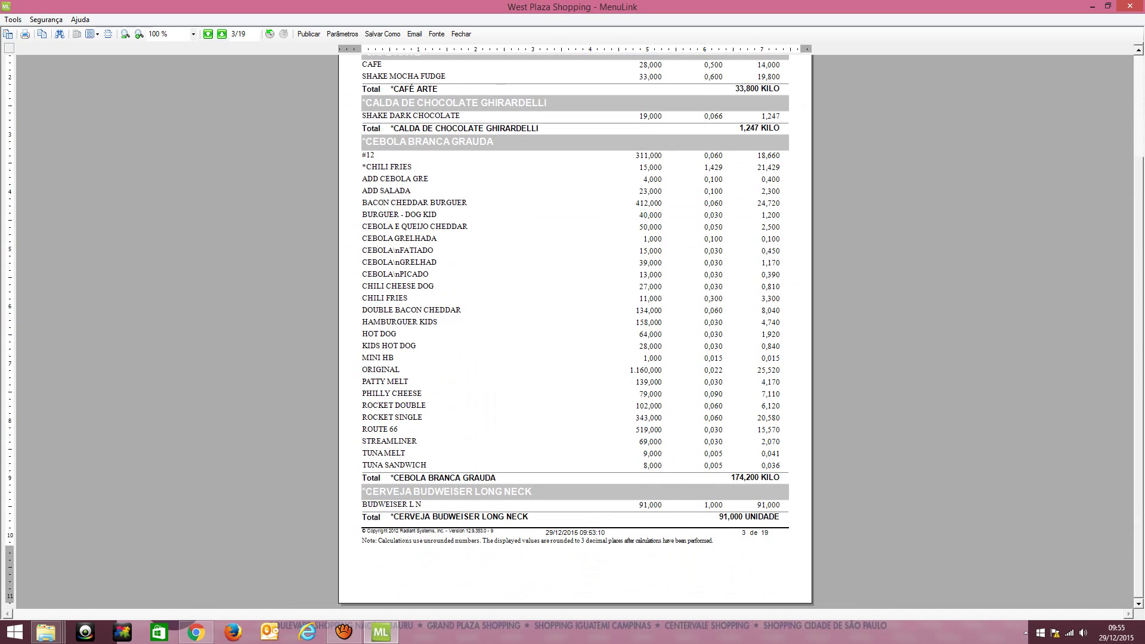
Skim forward through the 4.08 preview to page 8
click(221, 34)
click(222, 34)
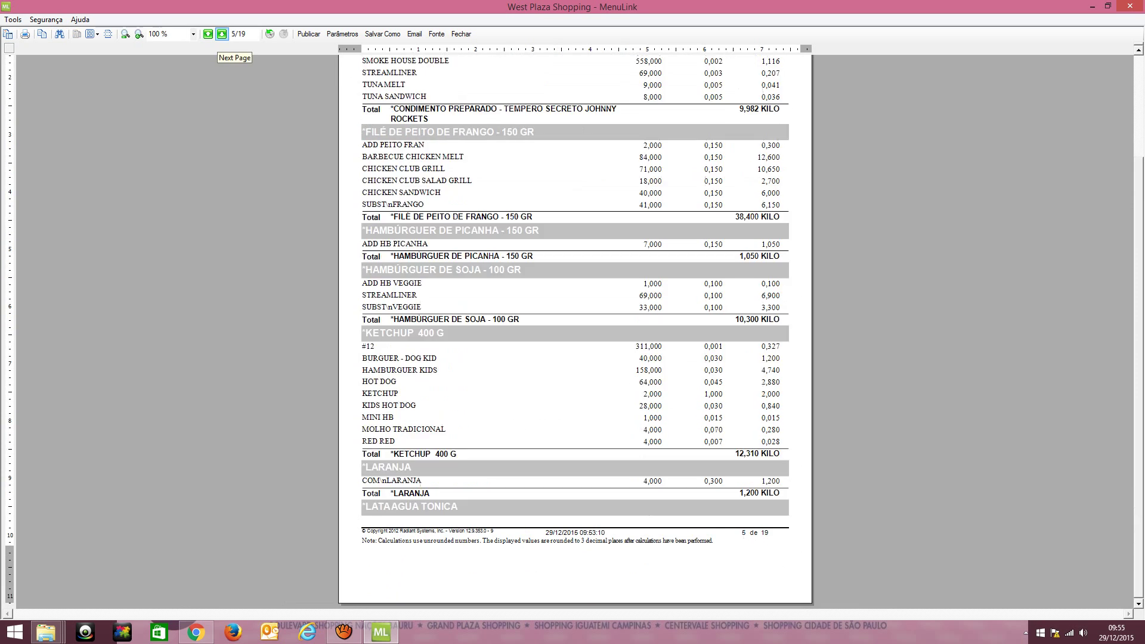
scroll(575, 332, up, 5)
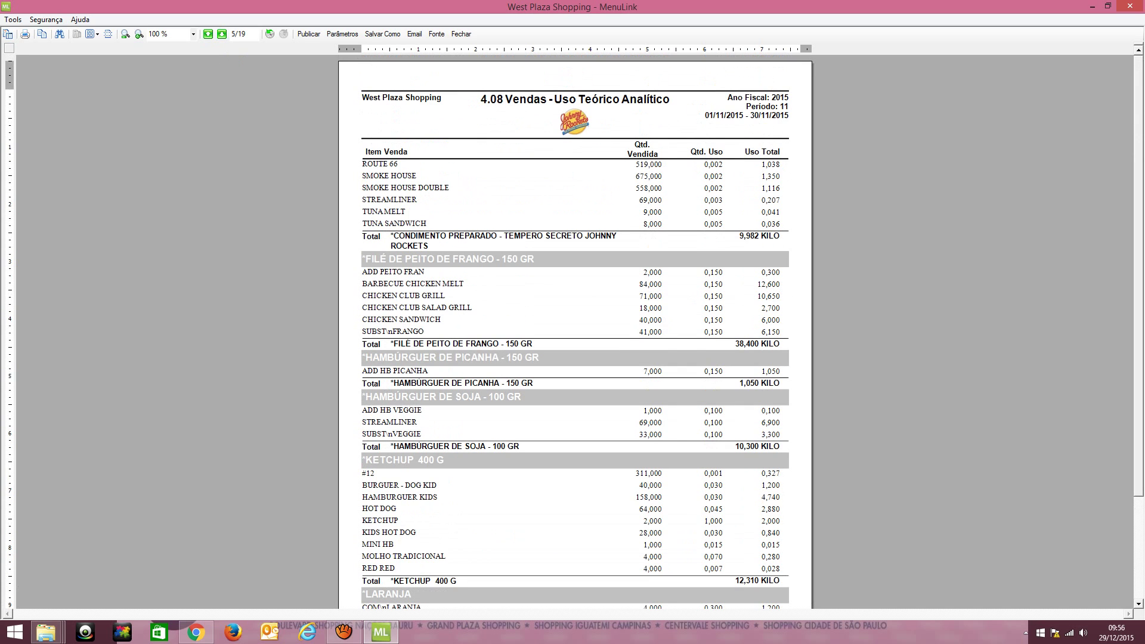
click(221, 34)
click(221, 34)
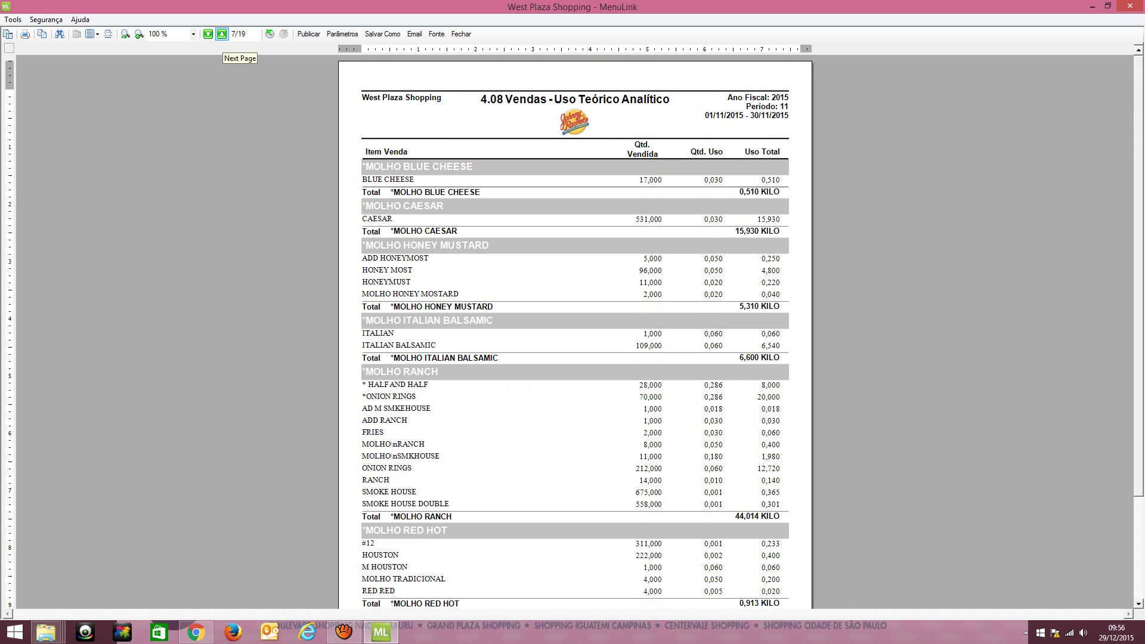
click(221, 34)
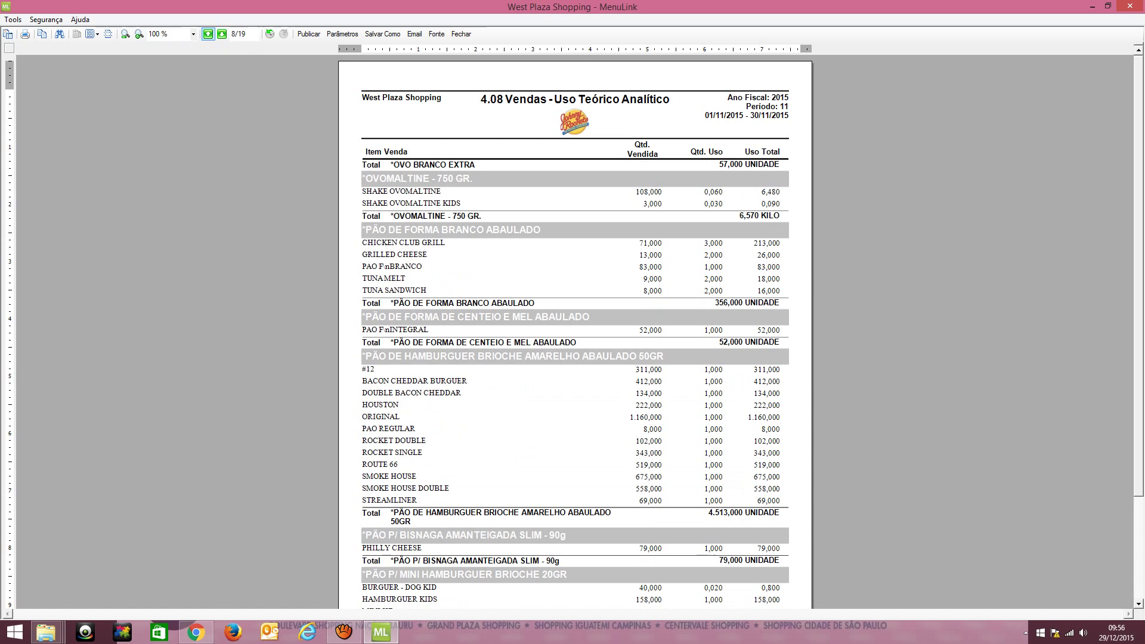
Step back to page 2 of 19, showing BANANA PRATA and BACON FATIADO
click(207, 34)
click(208, 34)
click(208, 34)
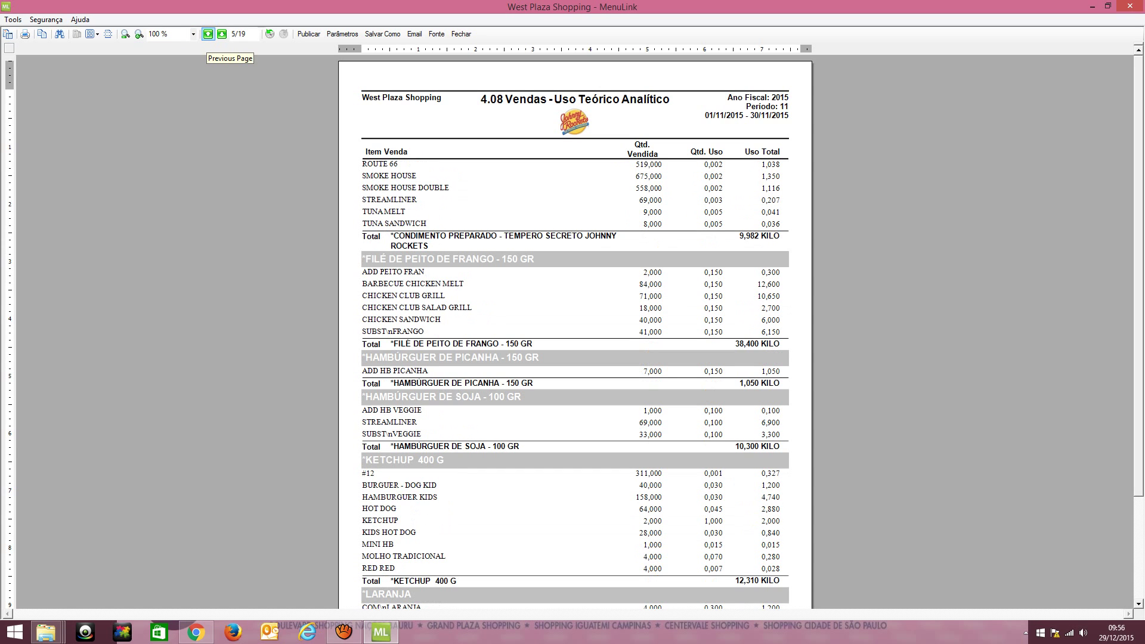
click(208, 34)
click(208, 34)
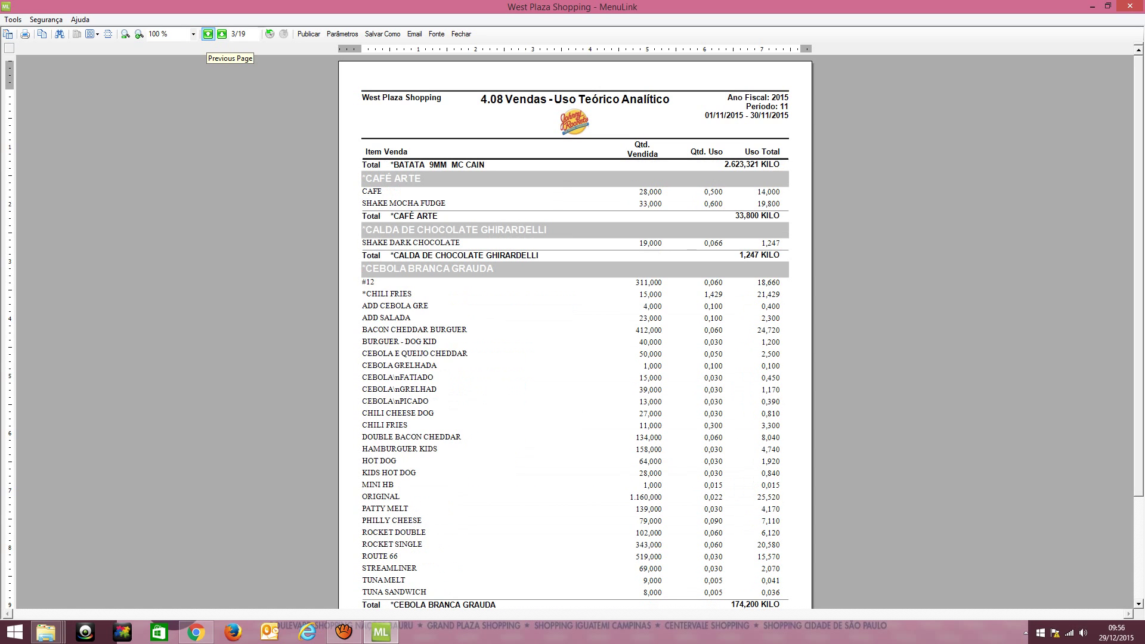
click(208, 34)
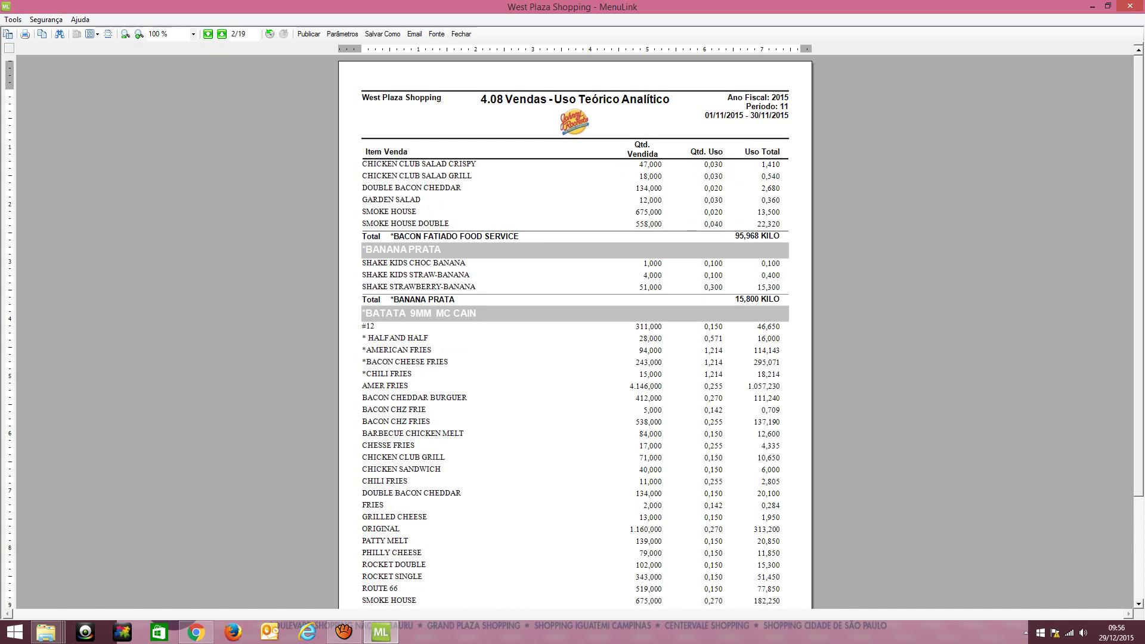
scroll(575, 334, down, 3)
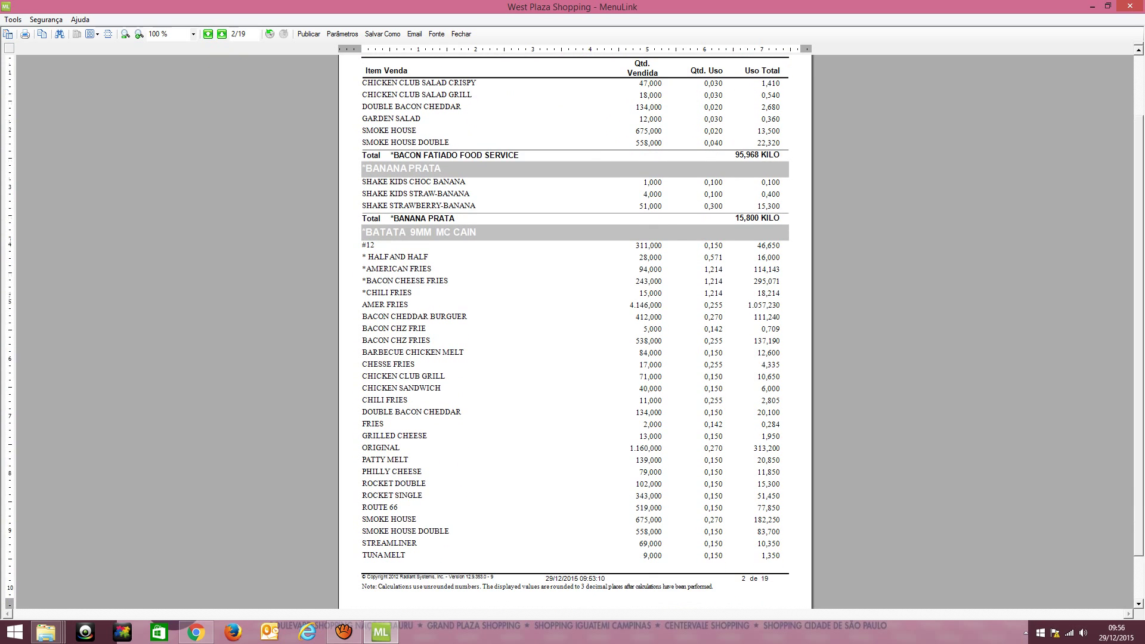
scroll(575, 334, up, 1)
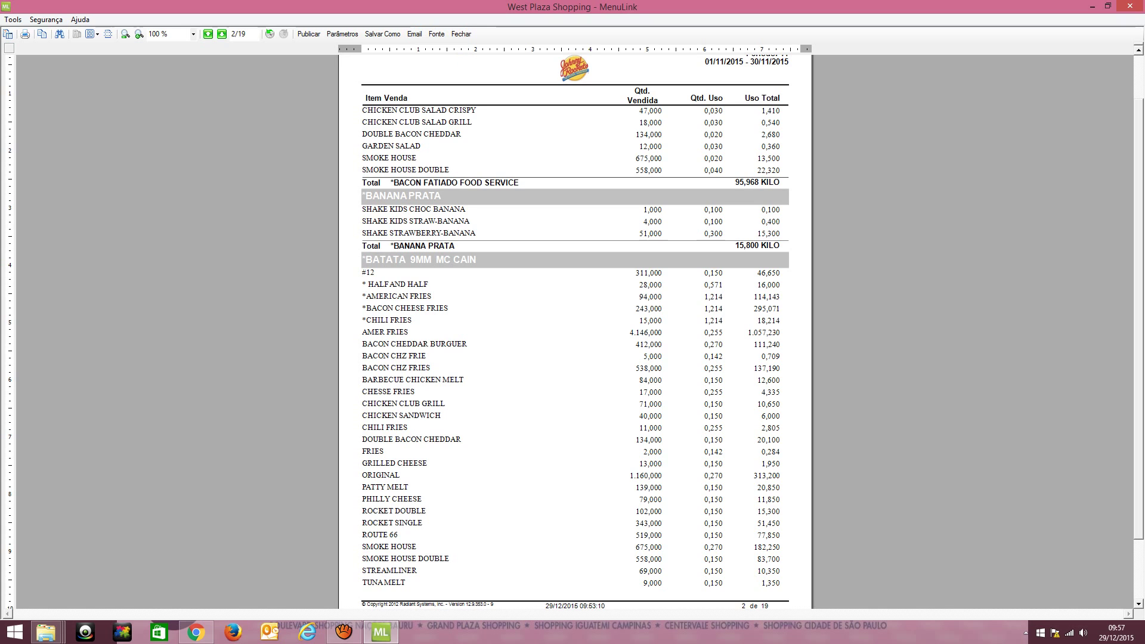
Go back from page 2 to page 1 of 19, showing ALFACE AMERICANA at 250,642 KILO
click(207, 34)
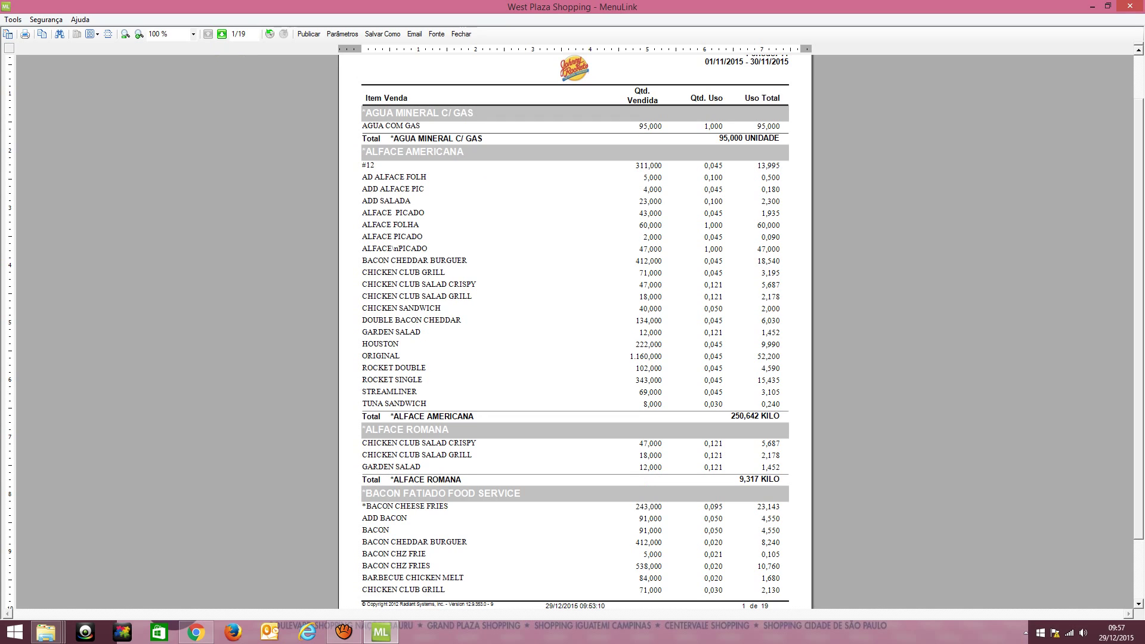
Page through the 4.08 preview to page 6 of 19, the LEITE INTEGRAL section
click(221, 34)
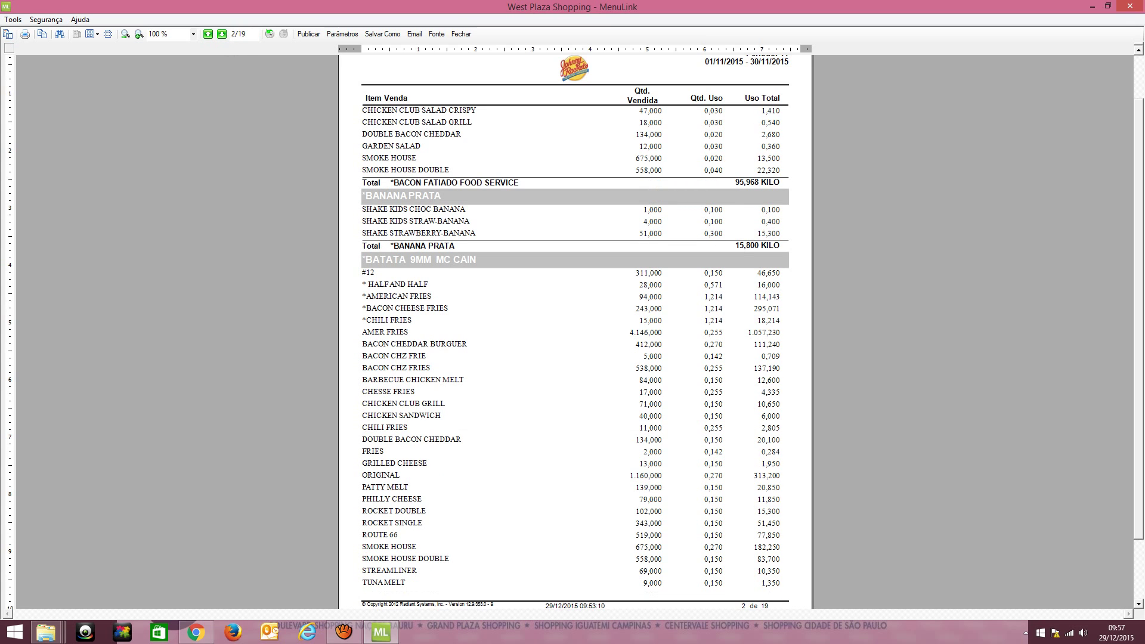
click(208, 34)
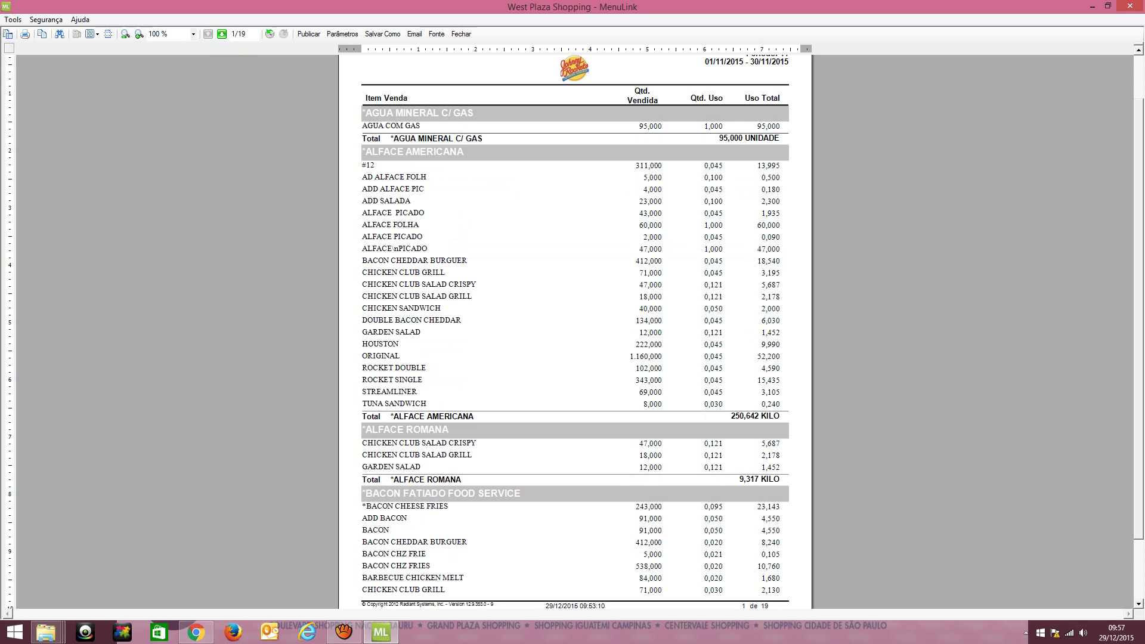
scroll(575, 329, down, 3)
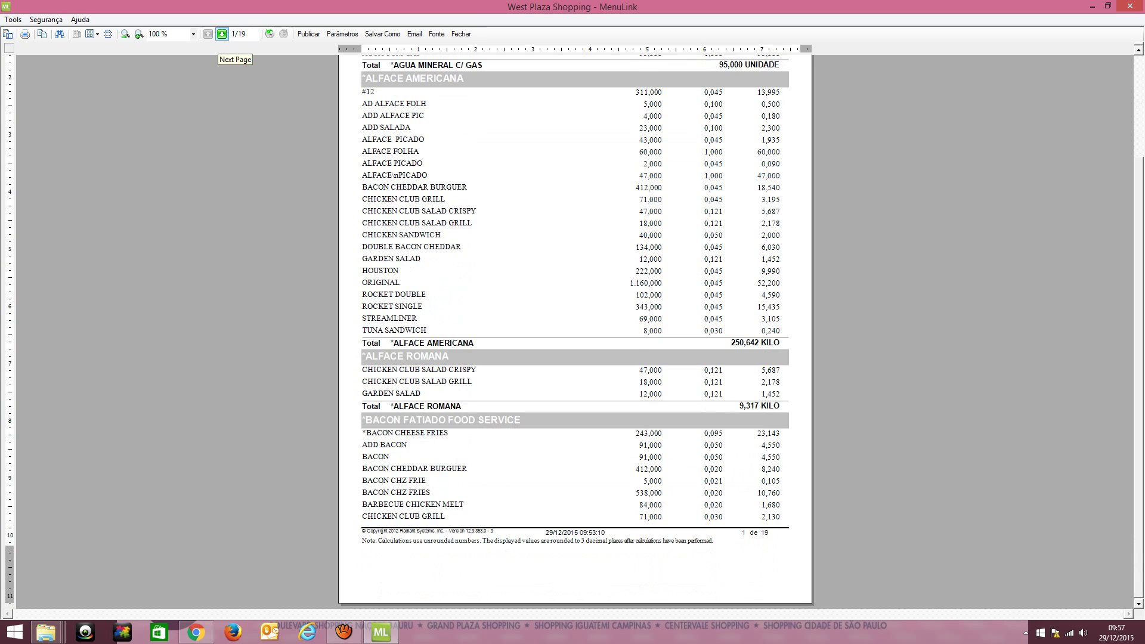
click(222, 34)
click(221, 34)
click(221, 34)
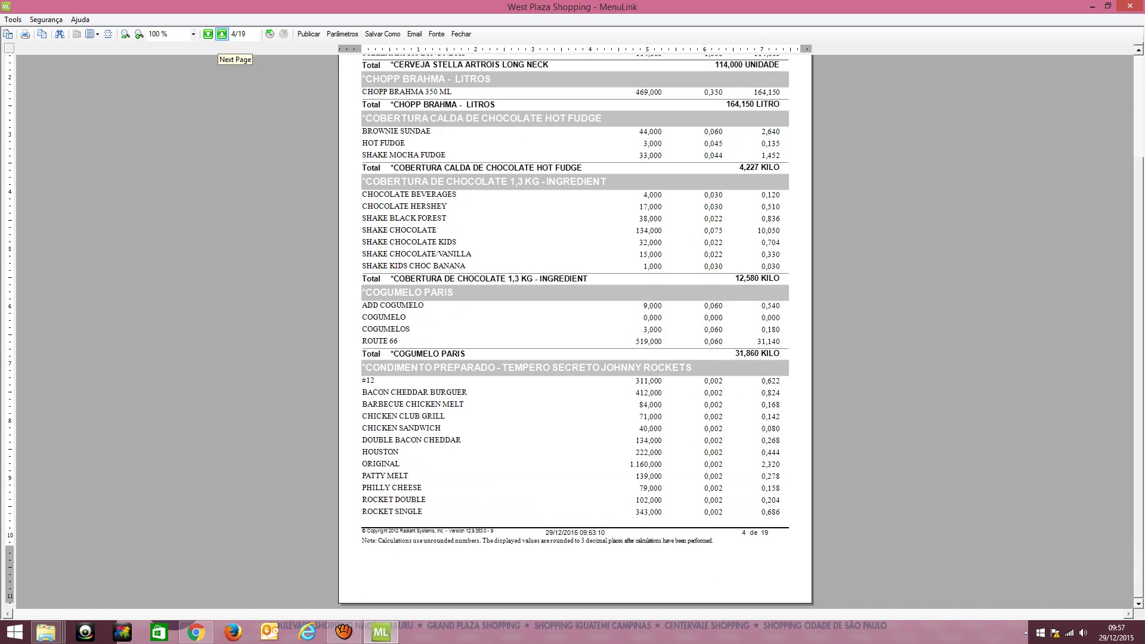
click(221, 34)
click(221, 34)
scroll(575, 328, up, 5)
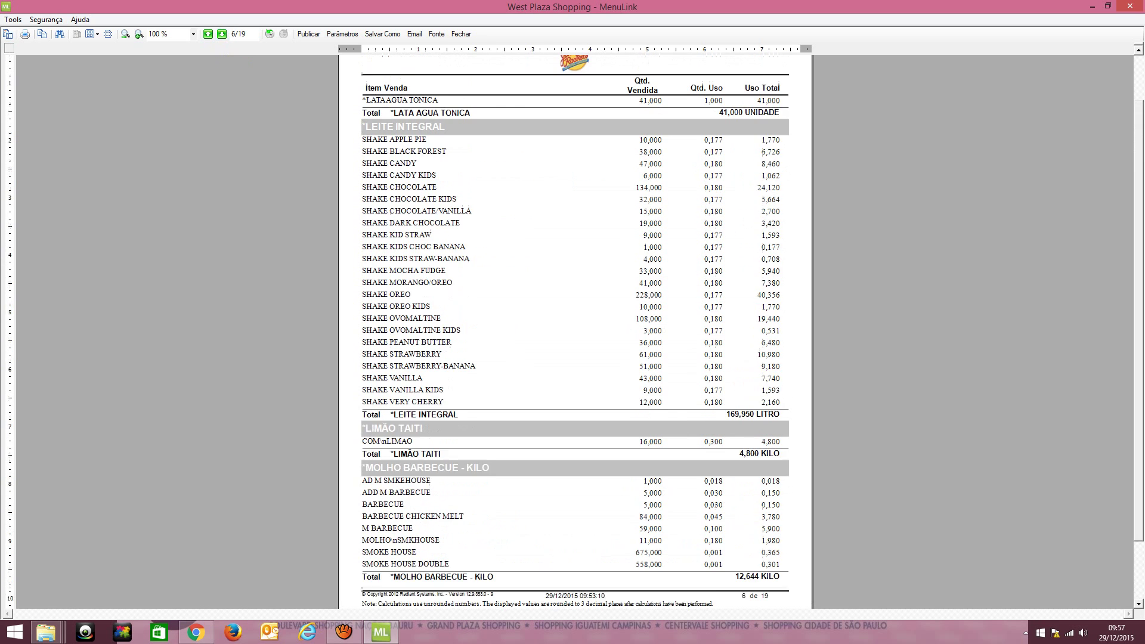
scroll(575, 328, down, 1)
scroll(575, 328, down, 1)
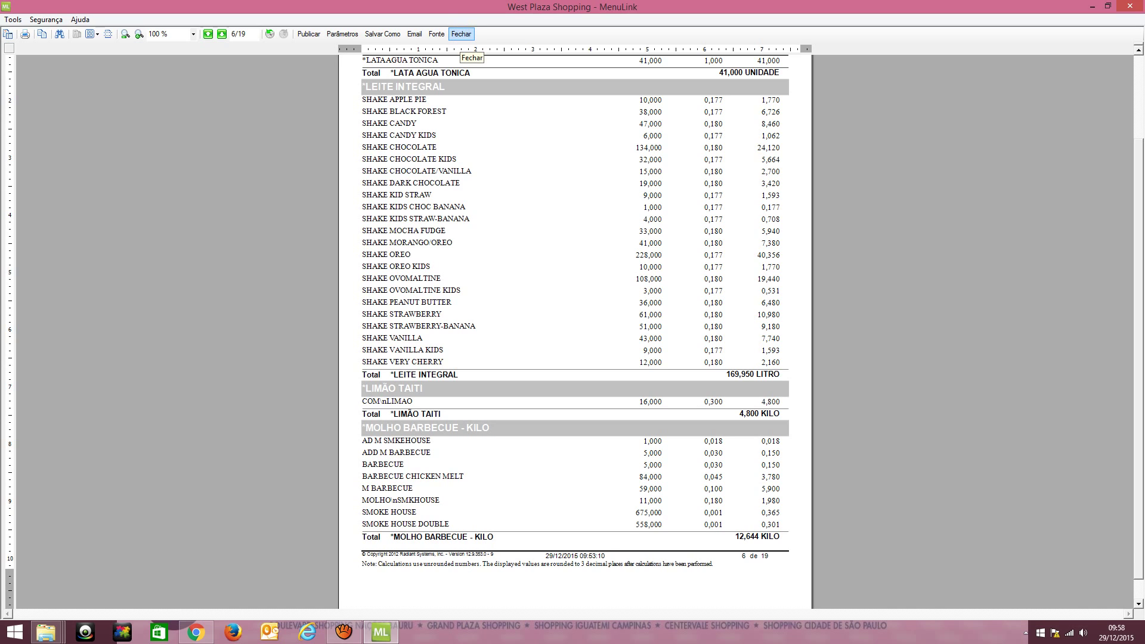
Close the 4.08 preview, briefly browse reports 4.11 and 4.12, then select report 4.09 Vendas - Uso Teorico por Item de Venda
click(462, 35)
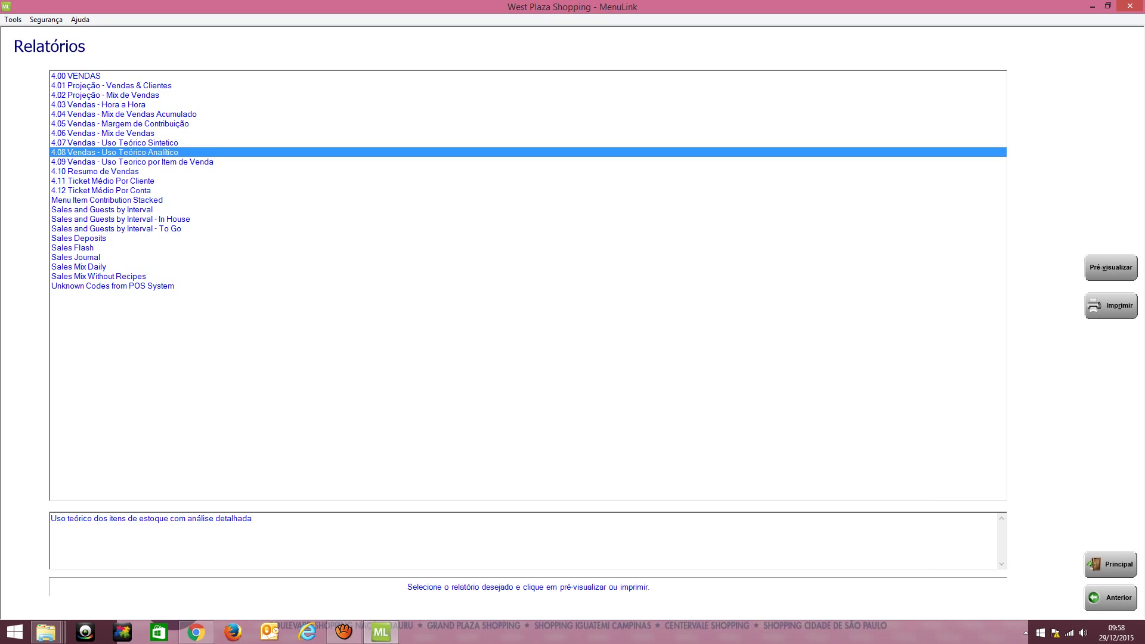
click(102, 180)
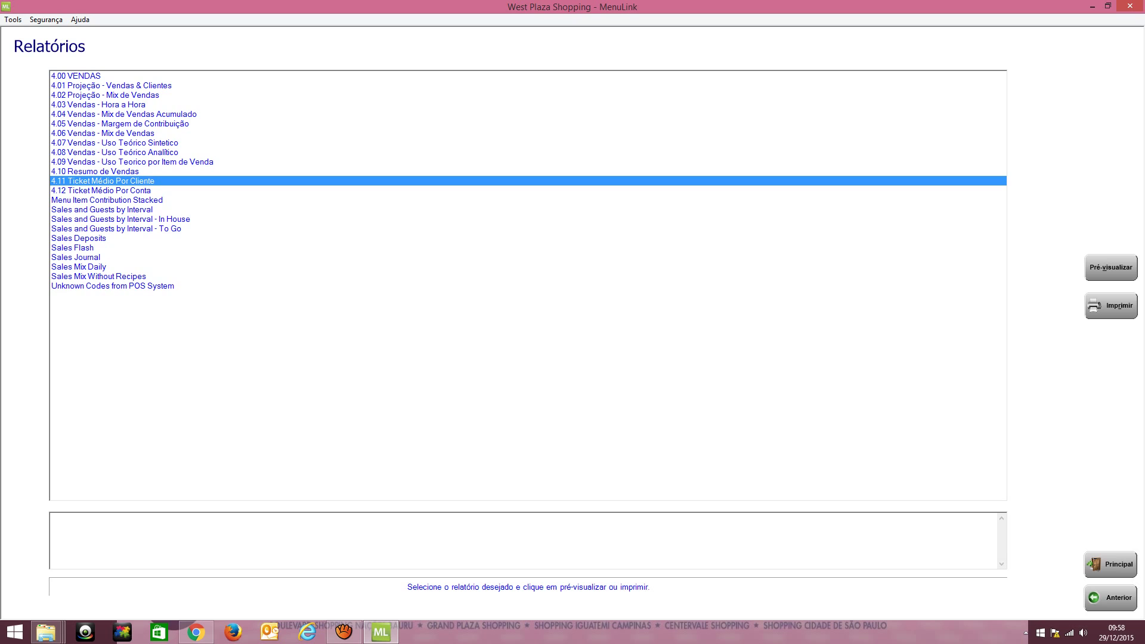
key(Down)
key(Up)
click(131, 162)
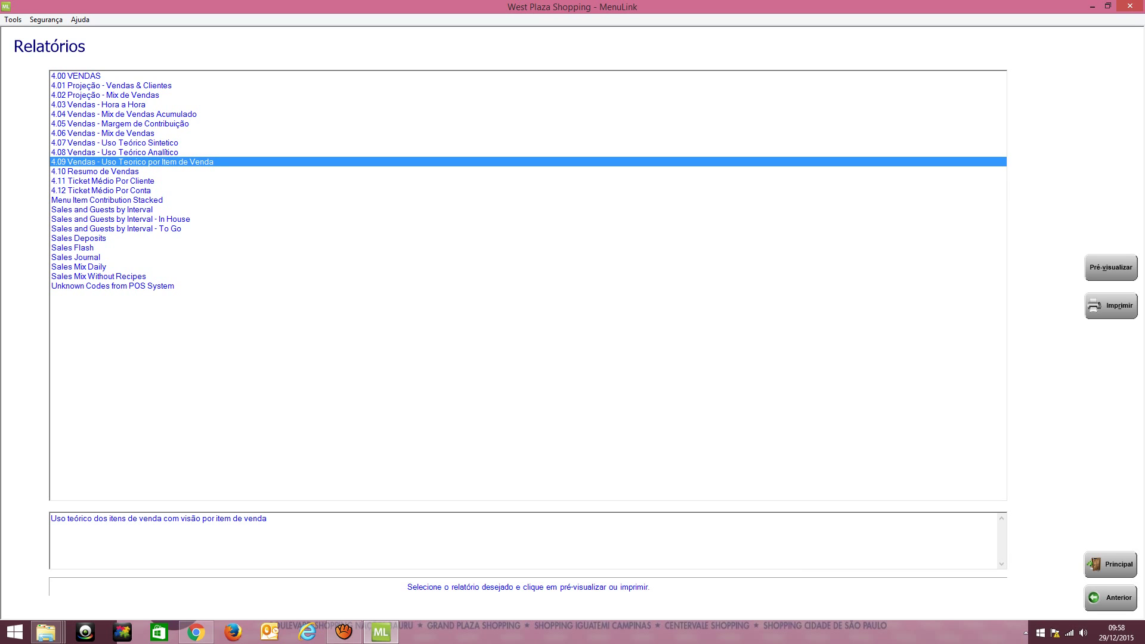
Generate the 4.09 report for West Plaza Shopping by Período, changing period 12 to 11
key(alt+v)
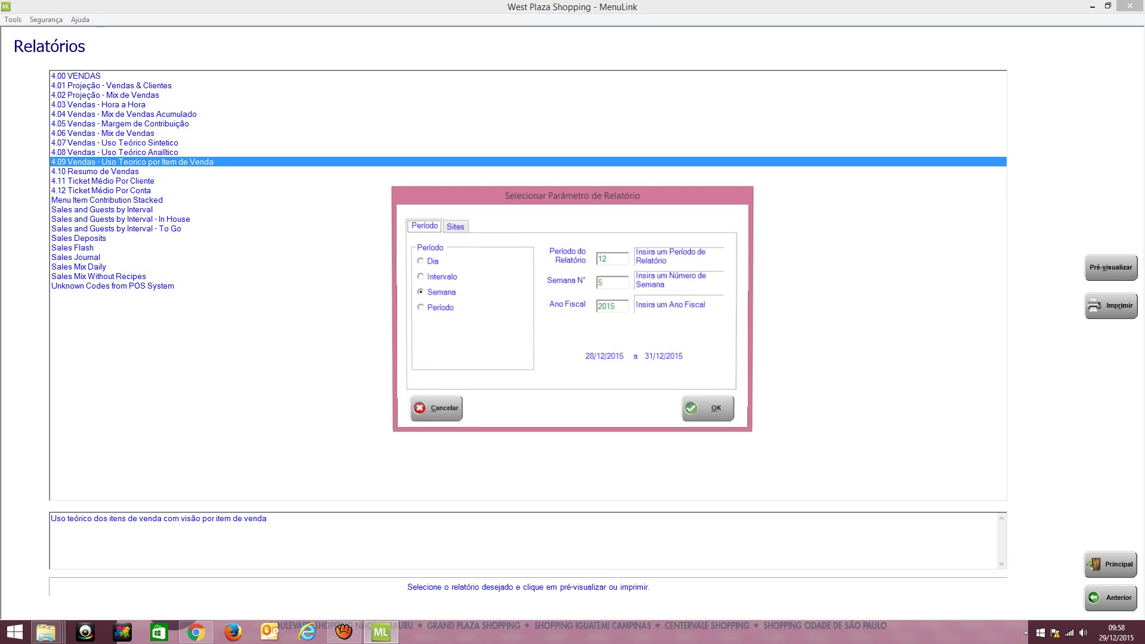
key(Right)
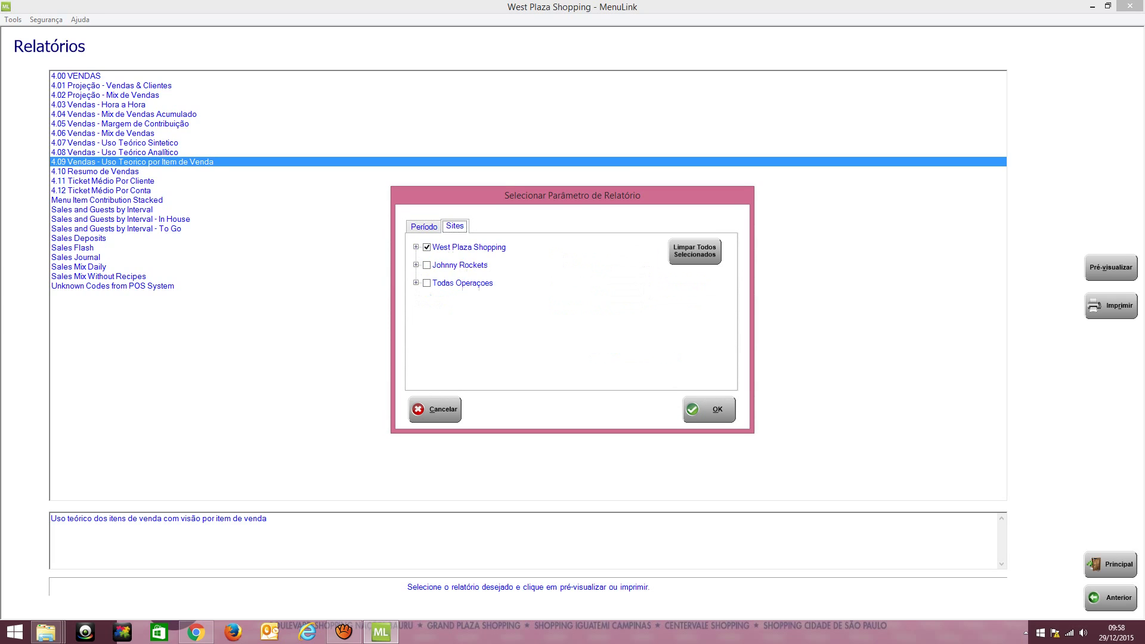
key(Left)
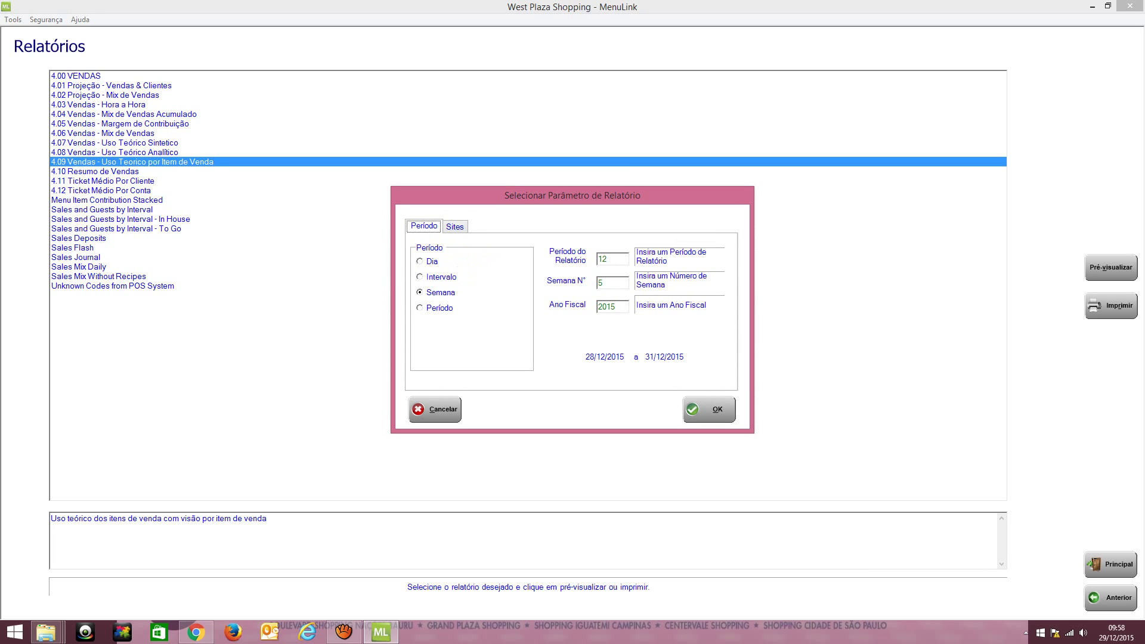
key(Tab)
key(Down)
key(BackSpace)
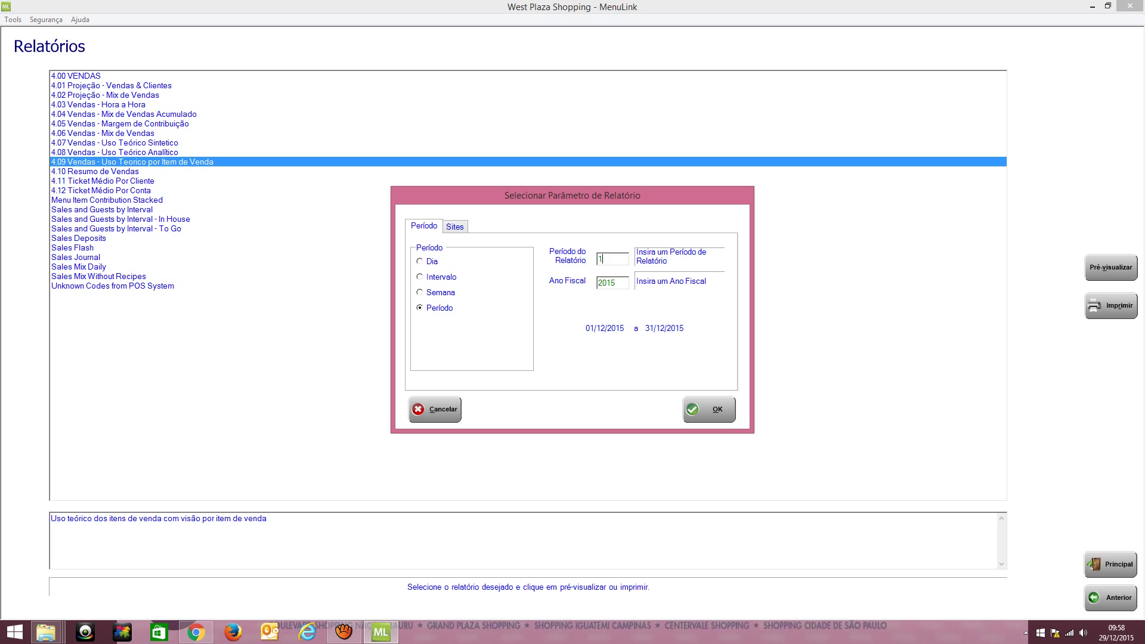
text(1)
key(Return)
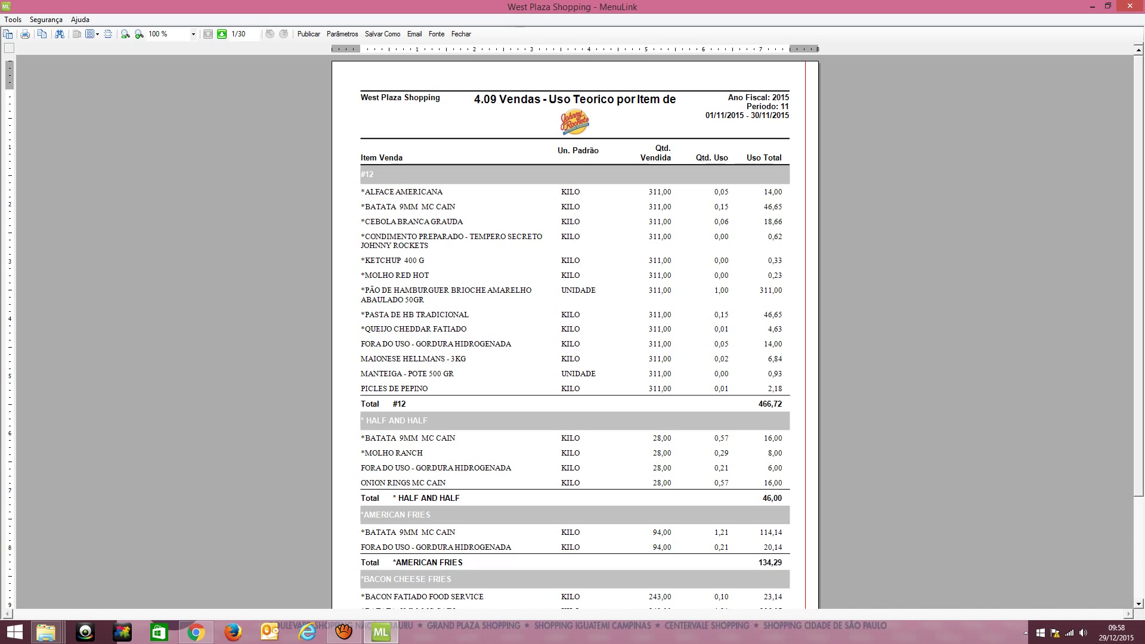
scroll(576, 331, down, 1)
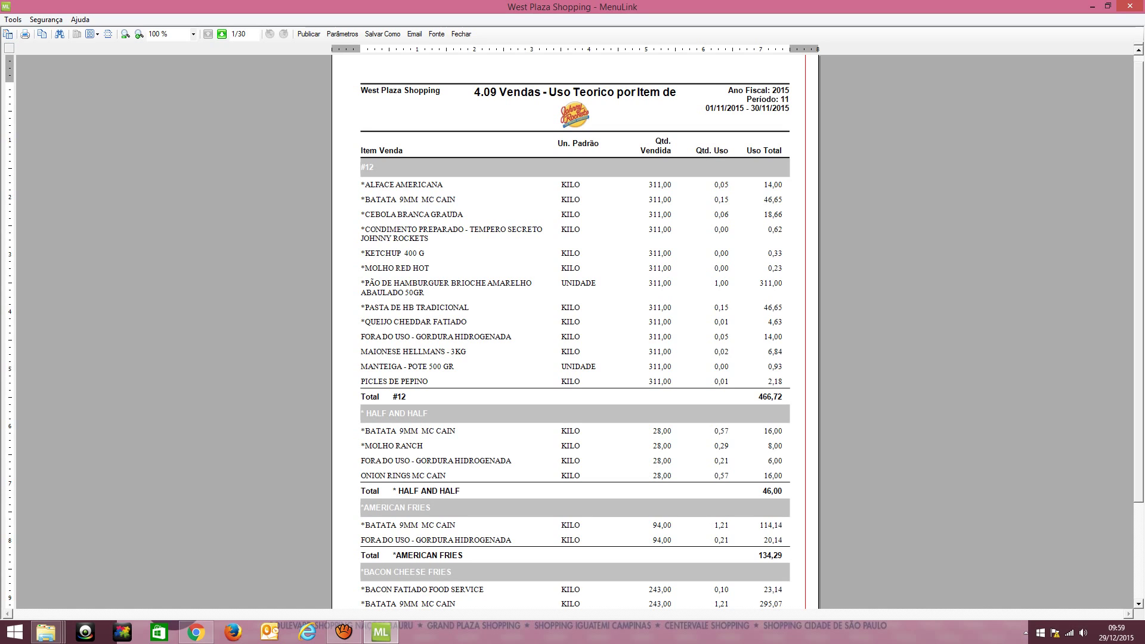
scroll(575, 331, down, 3)
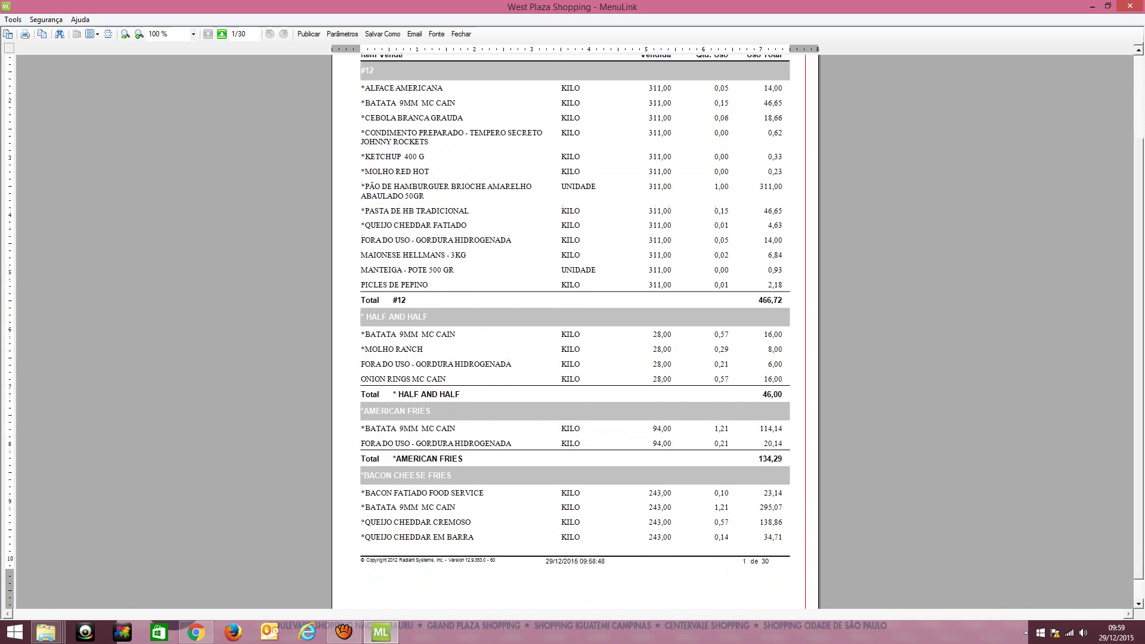
scroll(575, 331, up, 2)
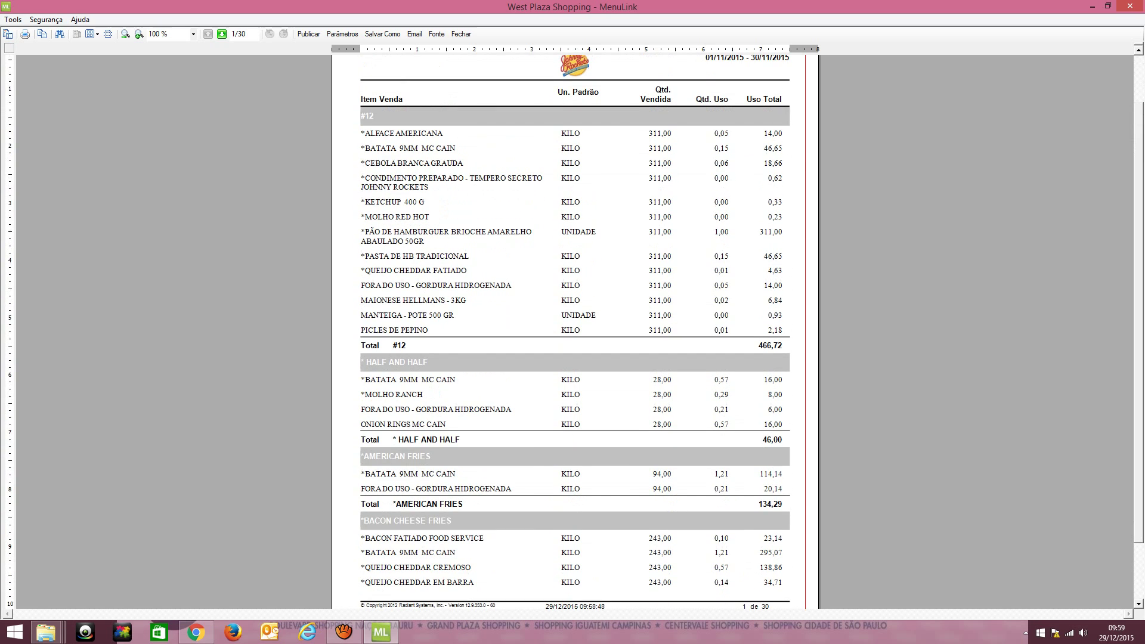
click(222, 35)
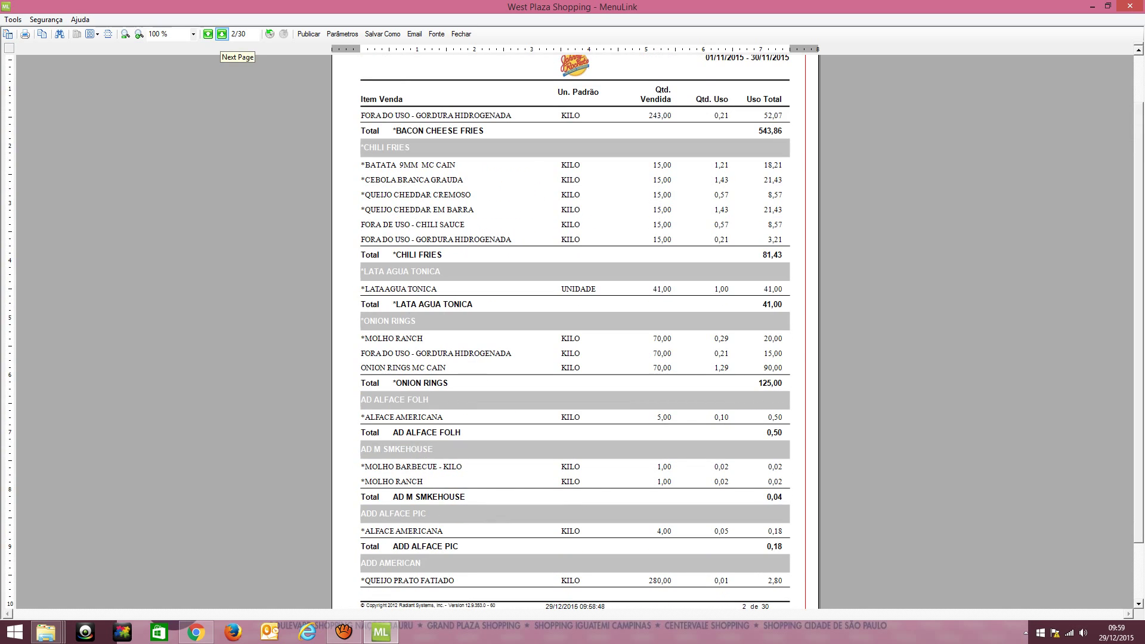
click(207, 34)
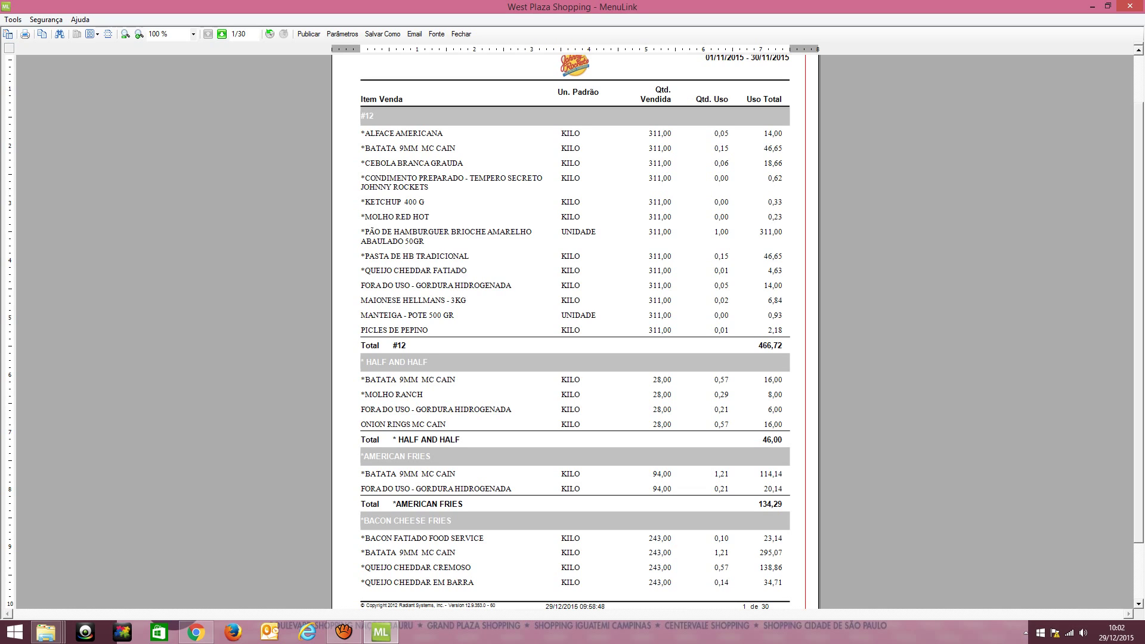
Page through the 4.09 report to page 9 of 30, then close the preview
scroll(575, 332, down, 3)
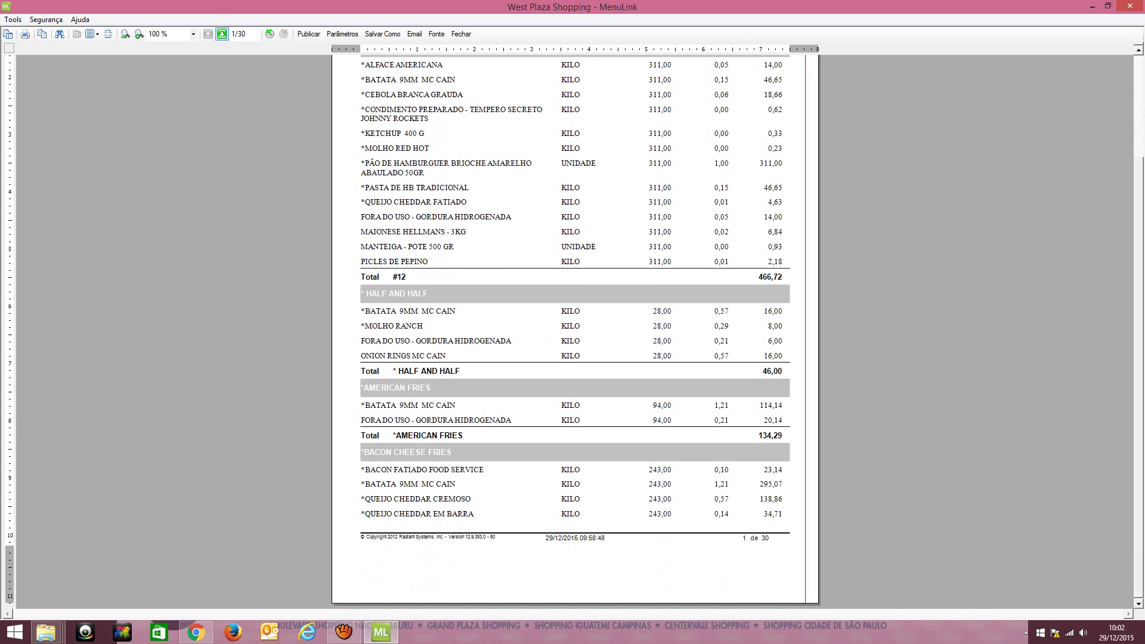
click(222, 35)
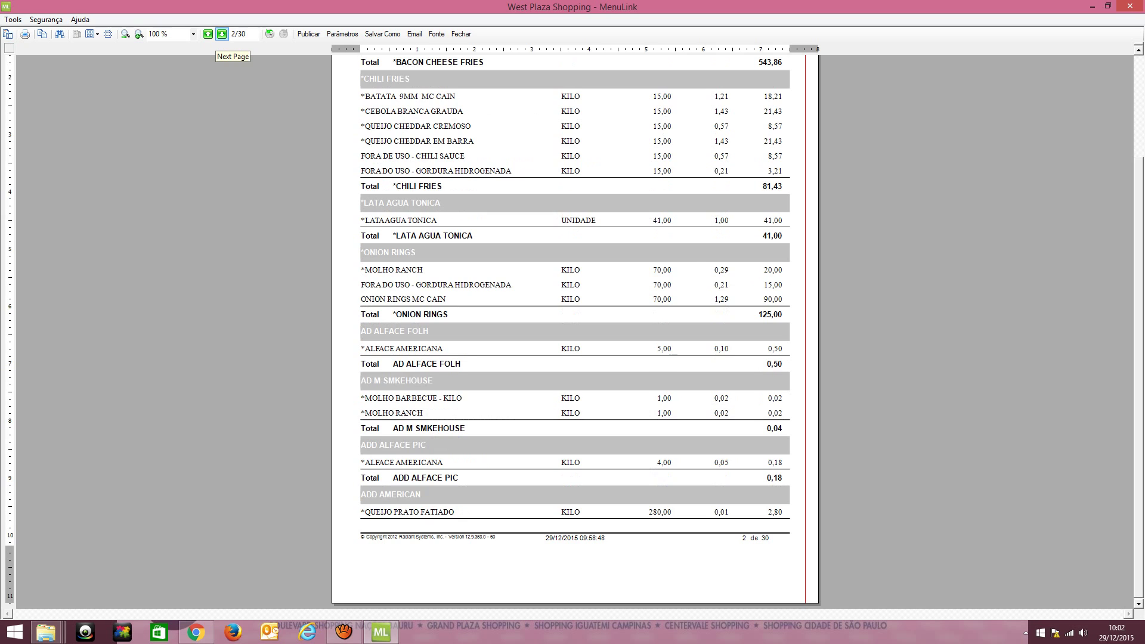
click(222, 35)
click(222, 35)
click(221, 35)
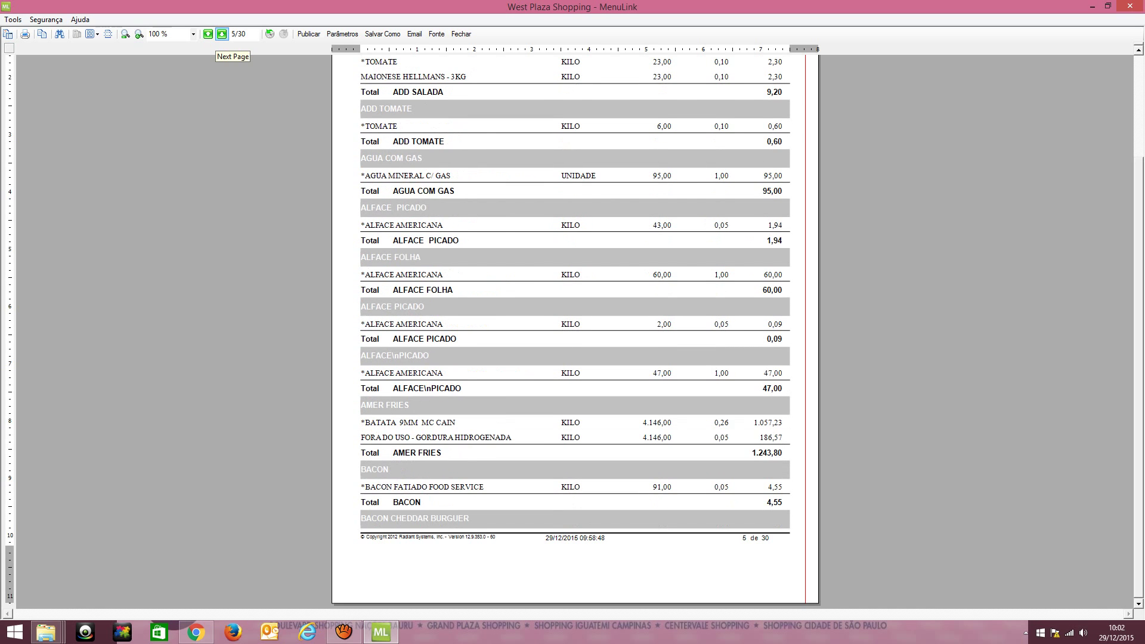
click(222, 34)
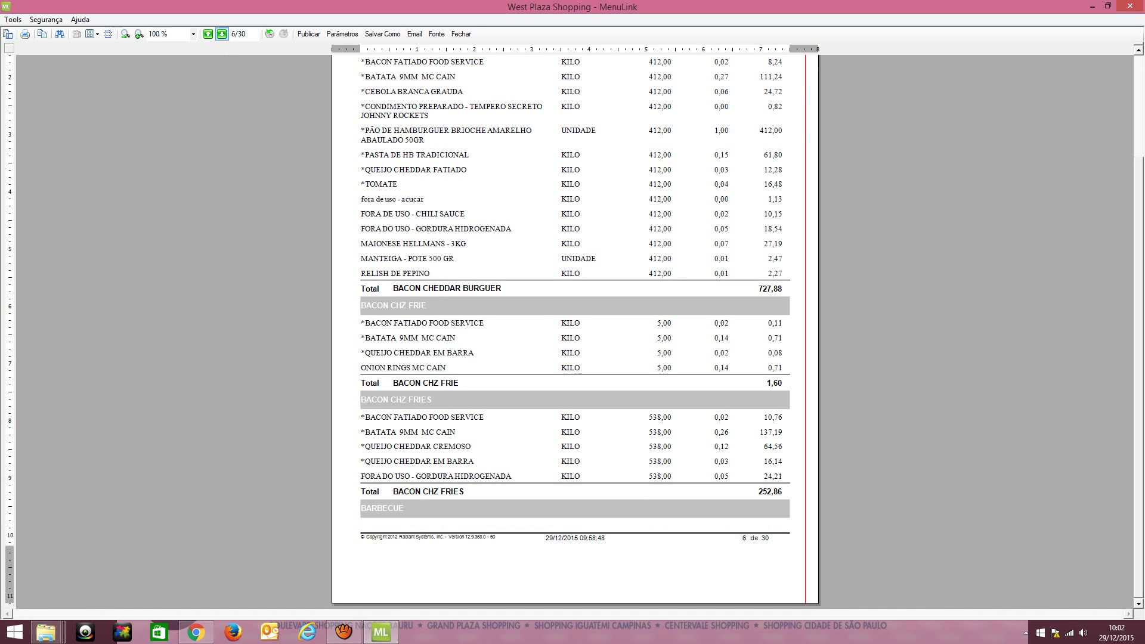
scroll(575, 329, up, 2)
scroll(576, 328, up, 1)
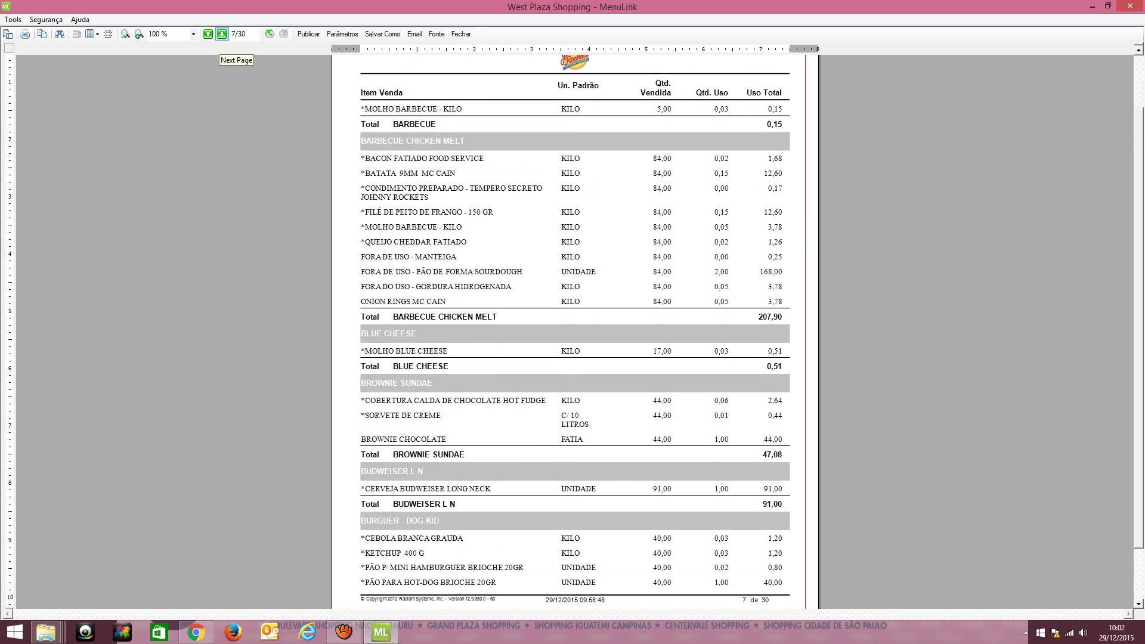
click(222, 35)
click(222, 35)
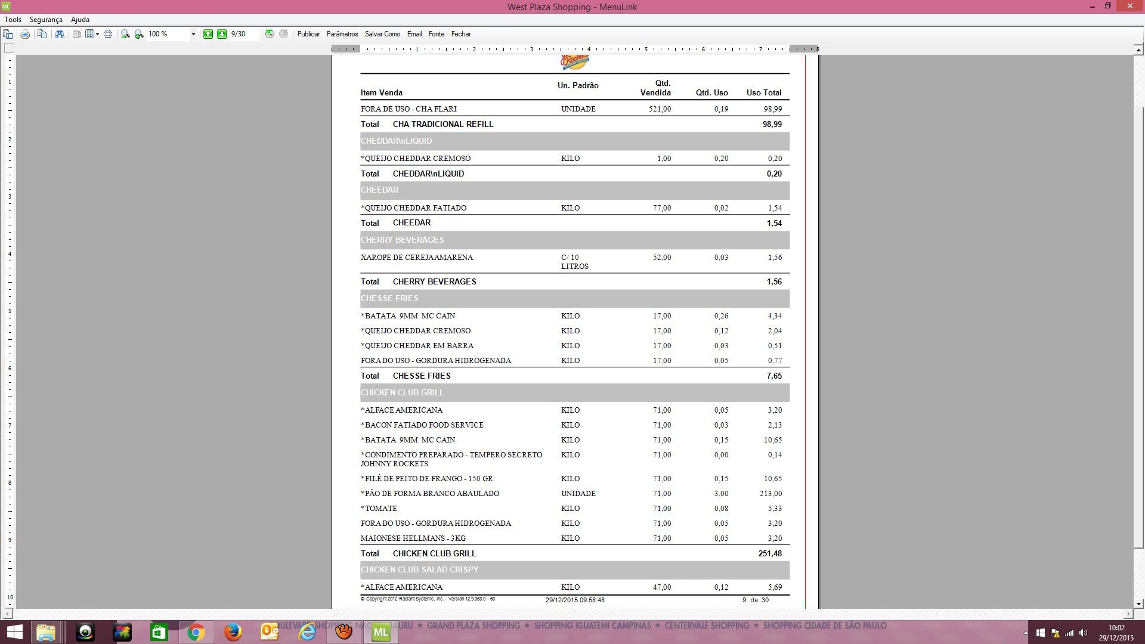
key(Escape)
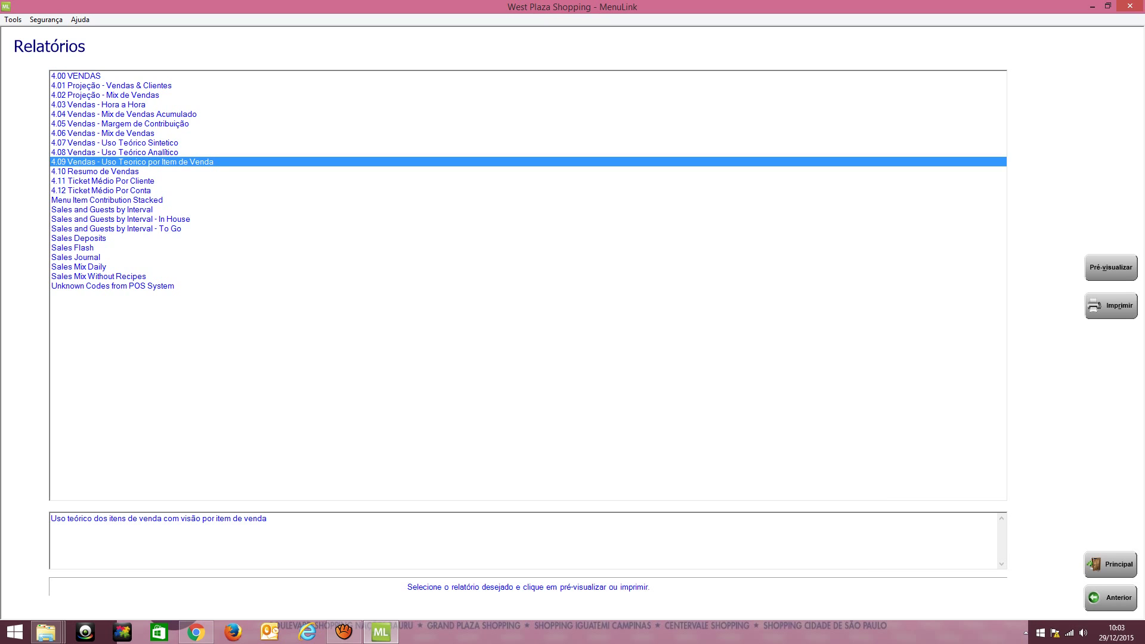
Read the descriptions of reports 4.07, 4.08 and 4.09, then select 4.11 Ticket Médio Por Cliente
click(114, 143)
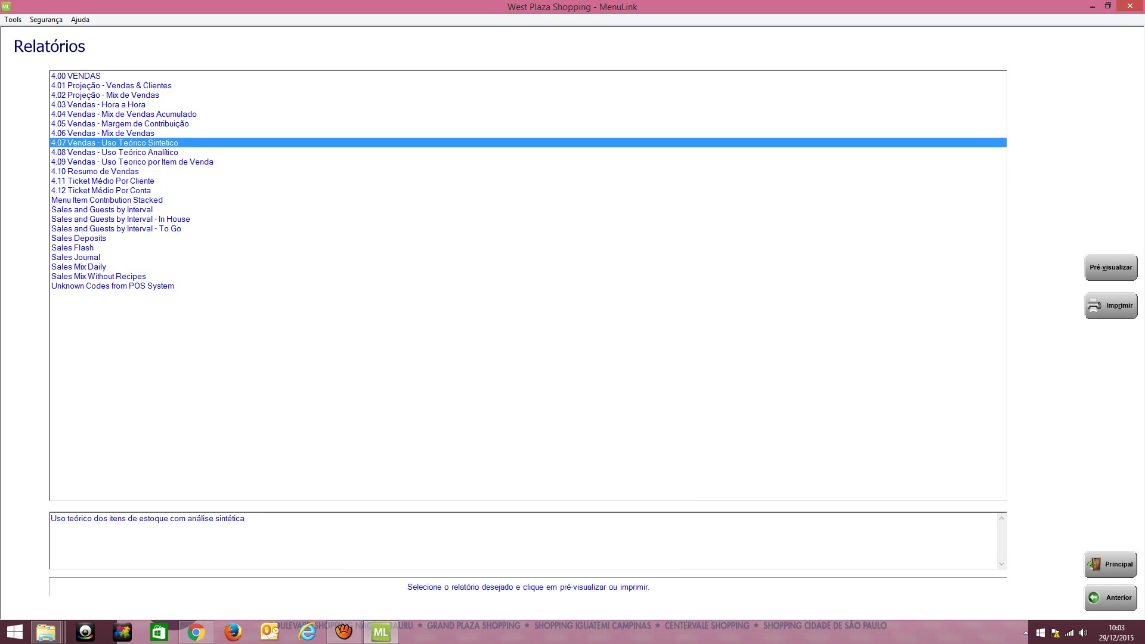
click(115, 153)
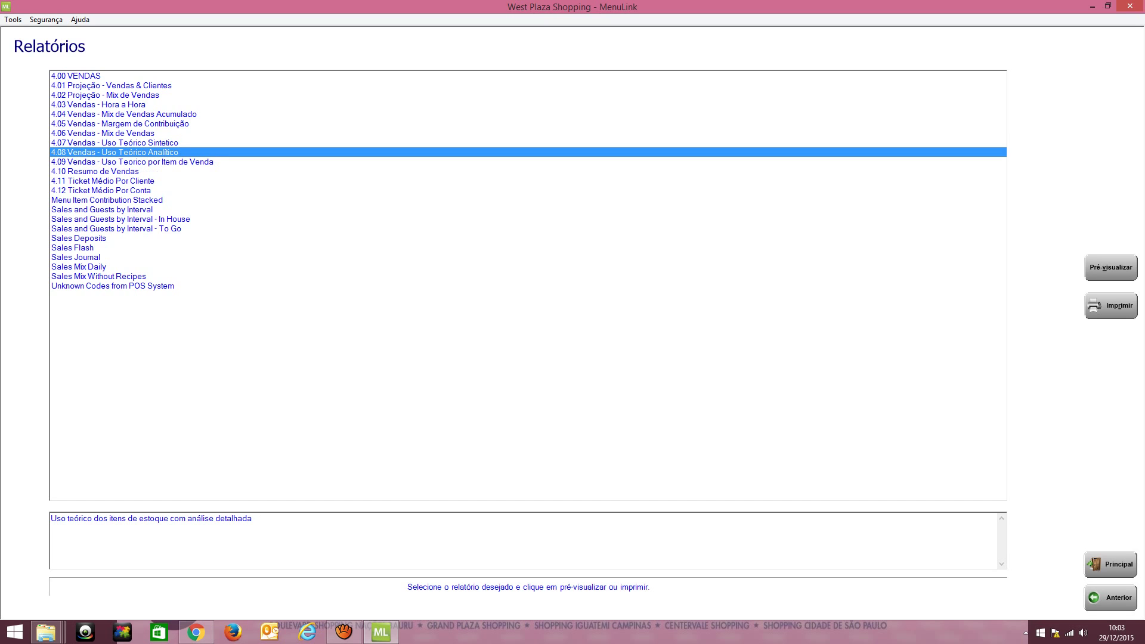
click(114, 162)
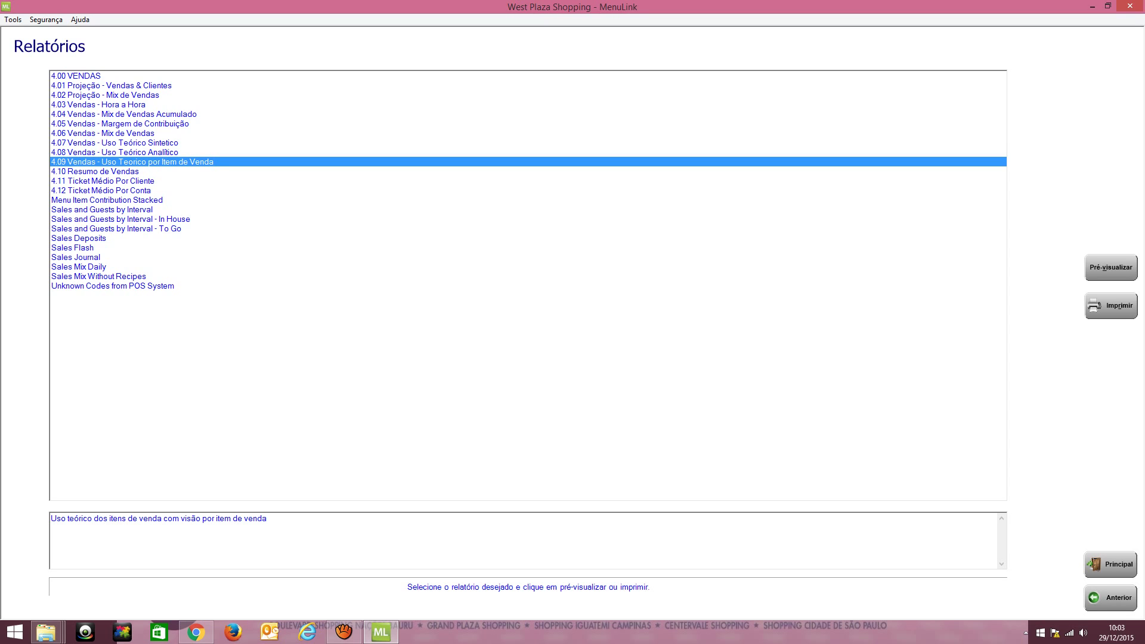
click(114, 181)
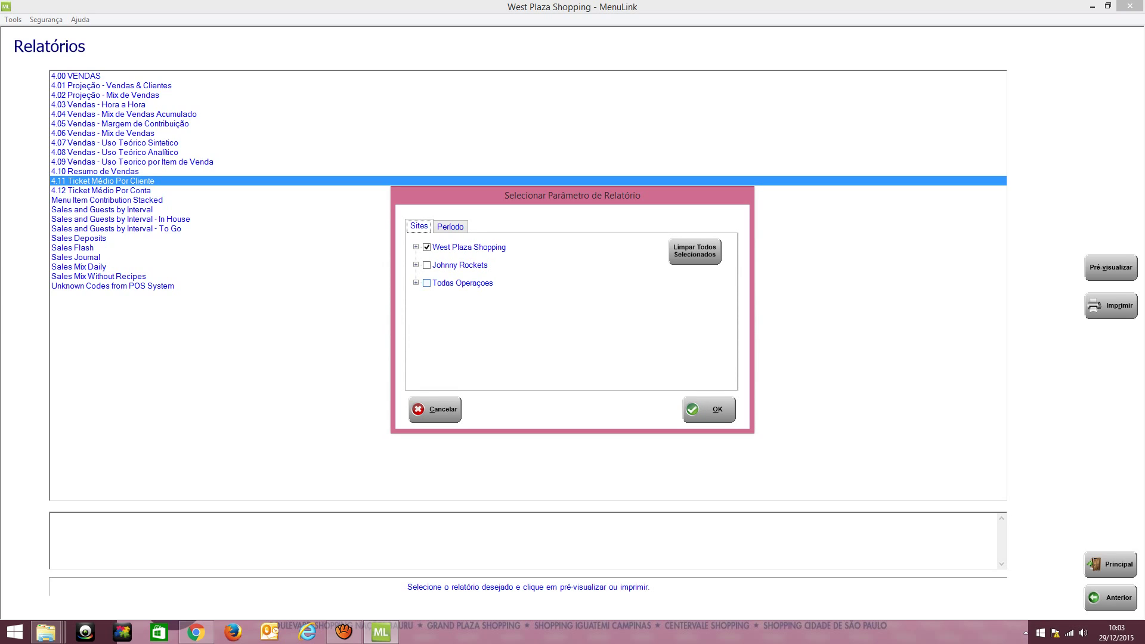
Run report 4.11 for West Plaza Shopping with Período do Relatório changed from 12 to 10
key(Right)
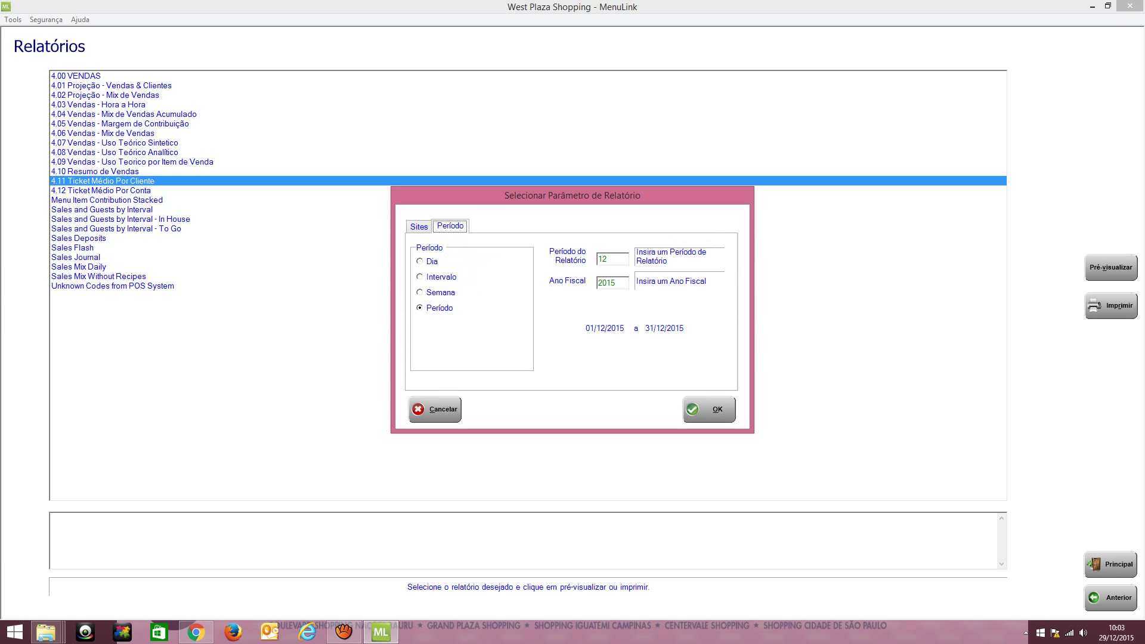
key(Left)
key(Tab)
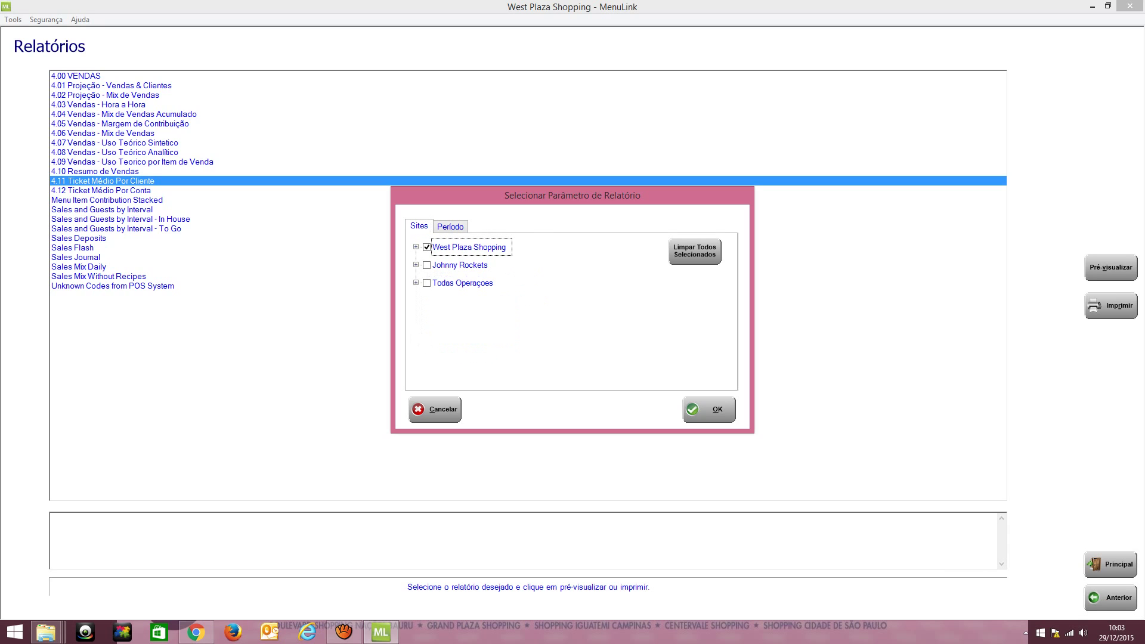
key(ctrl+Tab)
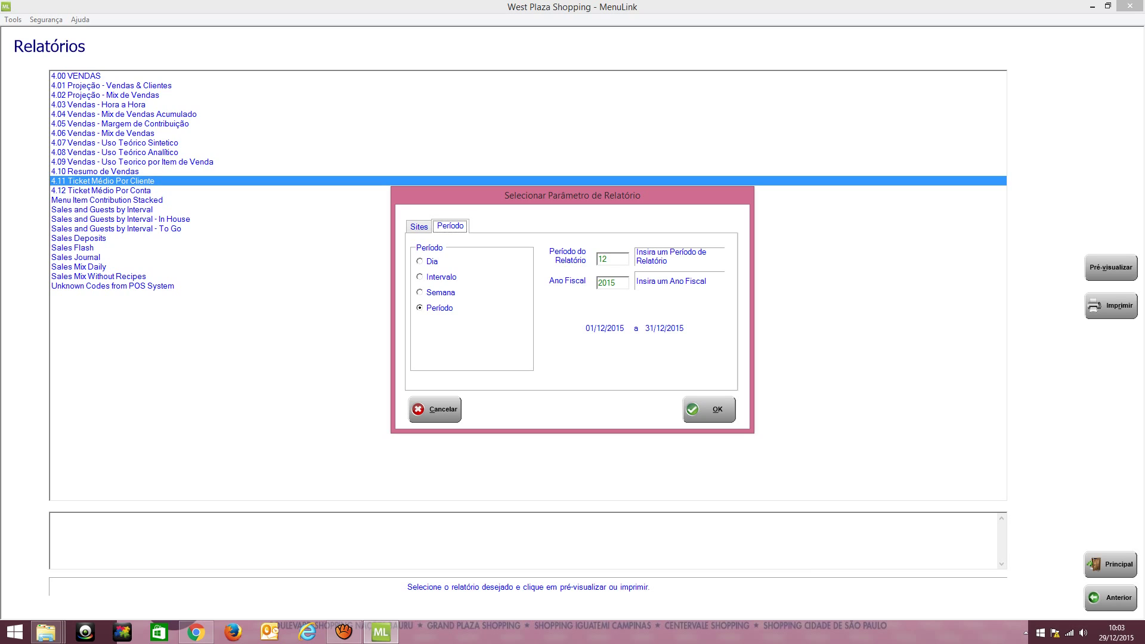
key(Tab)
key(BackSpace)
key(BackSpace)
text(10)
key(Return)
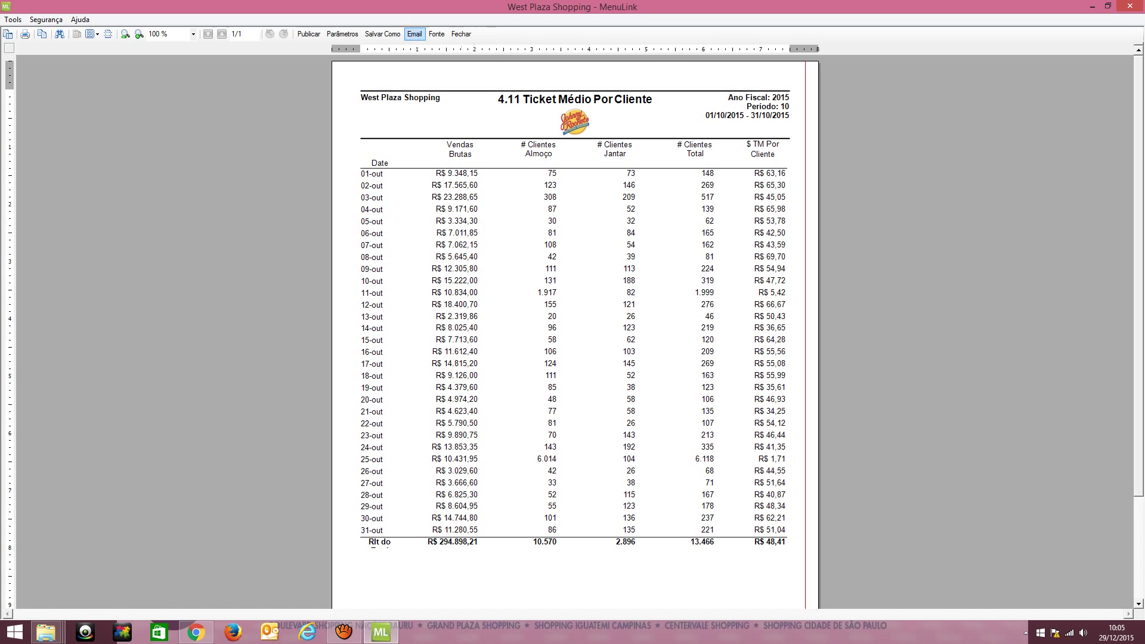
Rerun report 4.11 with Período do Relatório set to 11 for November 2015
click(343, 34)
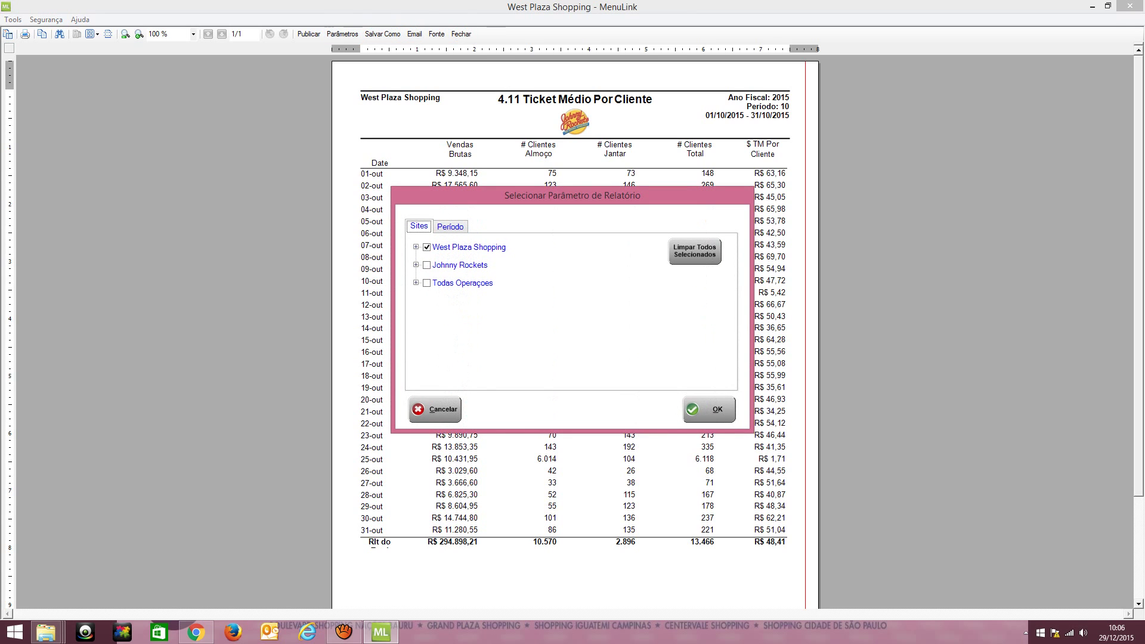
key(ctrl+Tab)
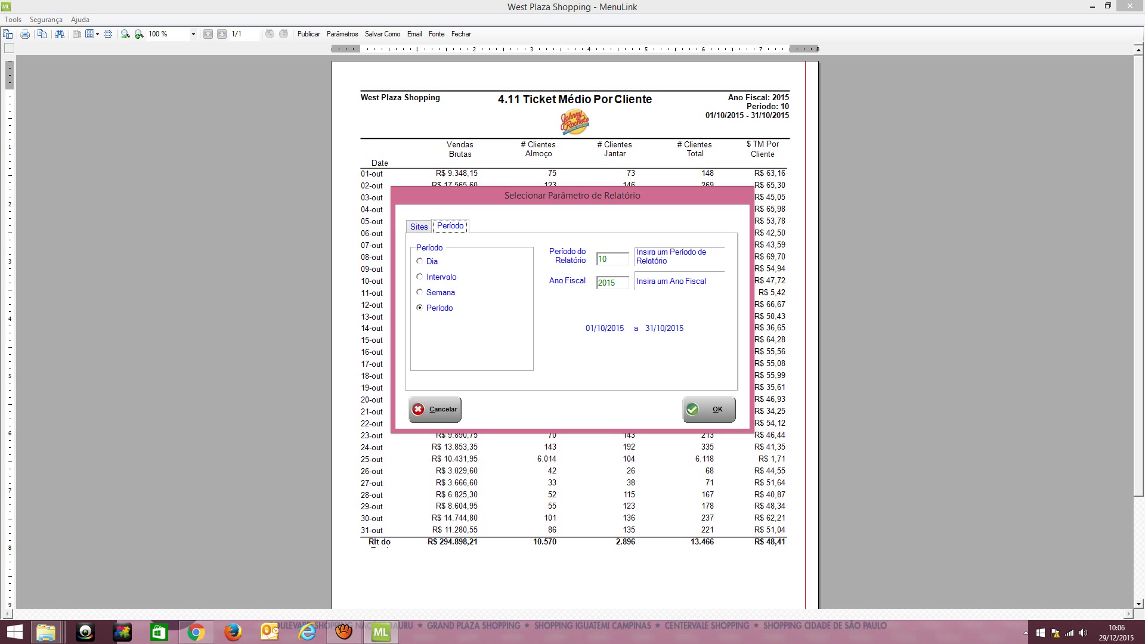
key(Tab)
text(11)
key(Tab)
key(Tab)
key(Return)
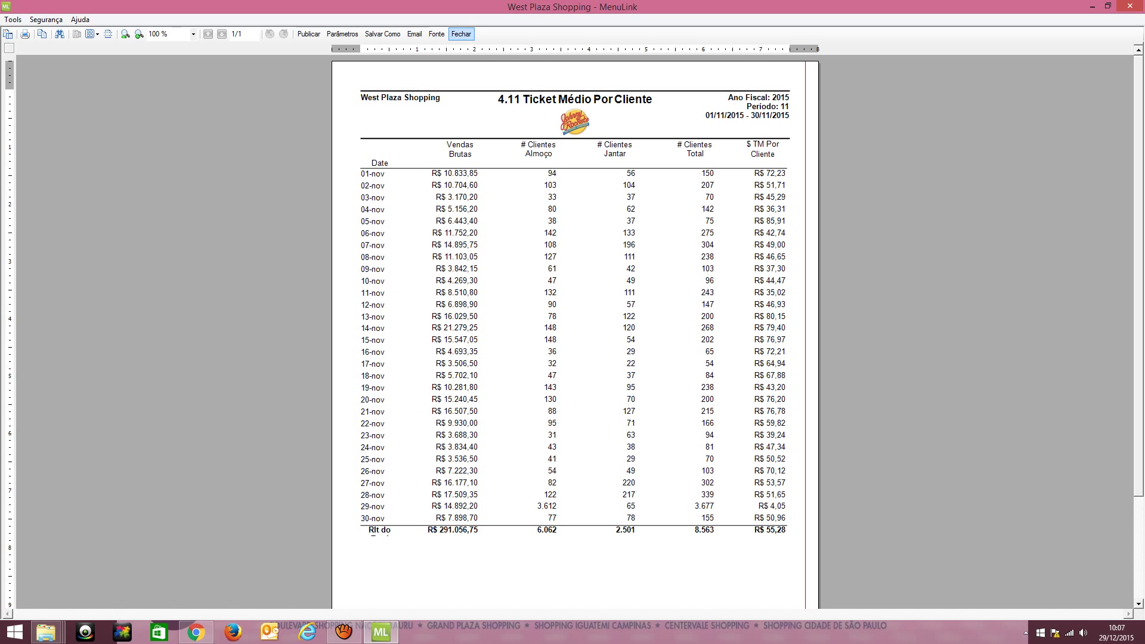
Close the 4.11 preview and generate report 4.12 Ticket Médio Por Conta with the current parameters
click(461, 34)
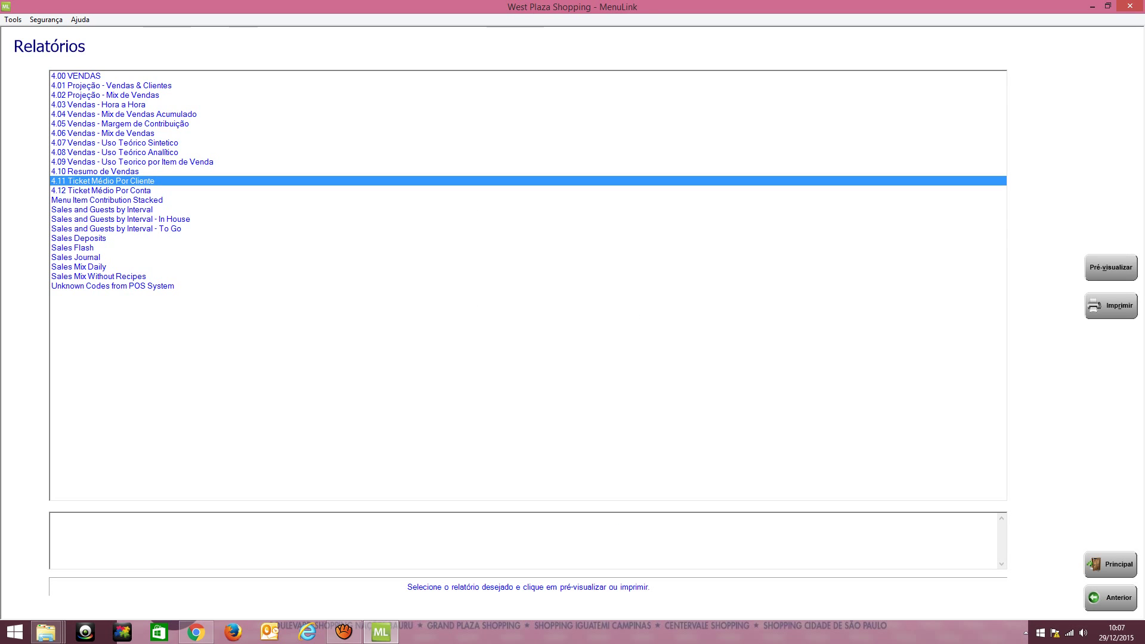
click(101, 190)
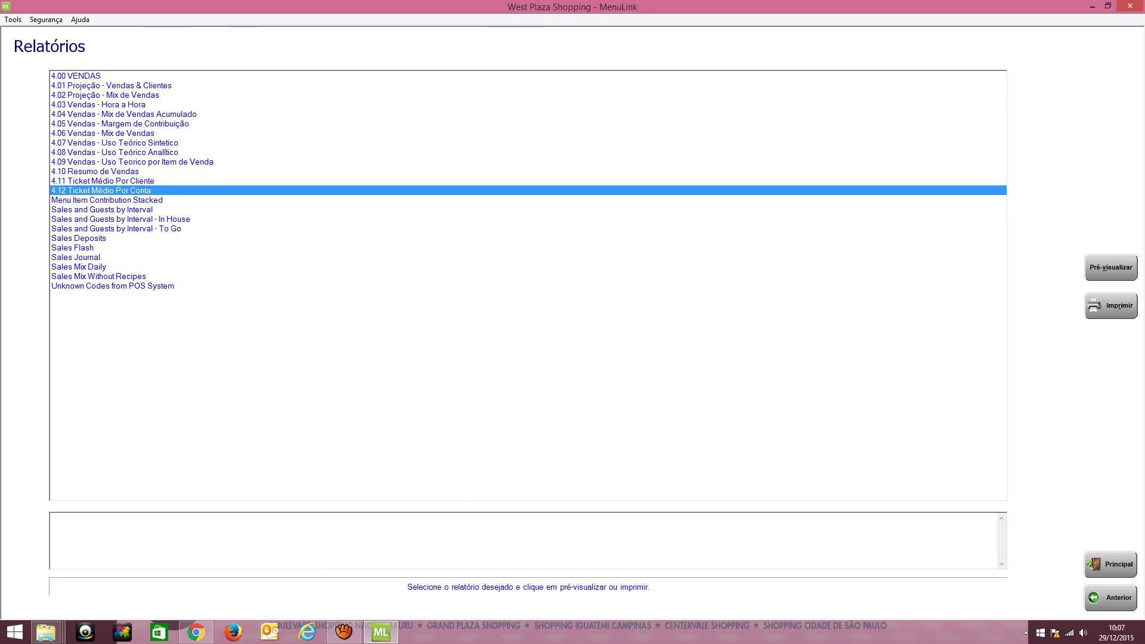
key(alt+v)
key(Return)
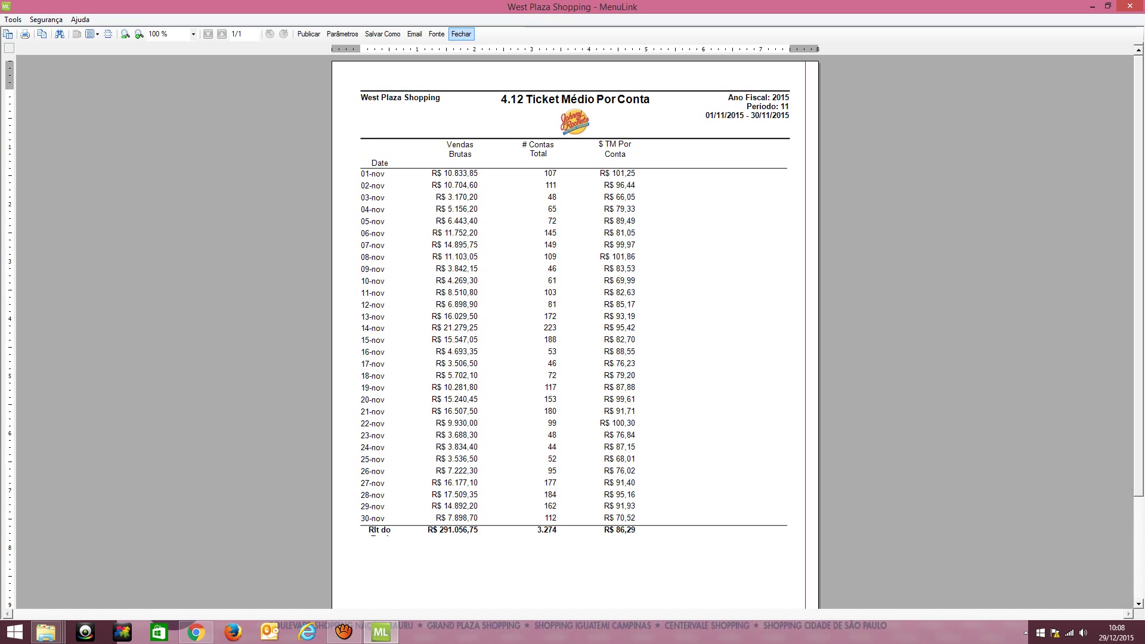
Close the 4.12 preview and go back with Anterior from Relatórios to the Vendas menu
click(461, 34)
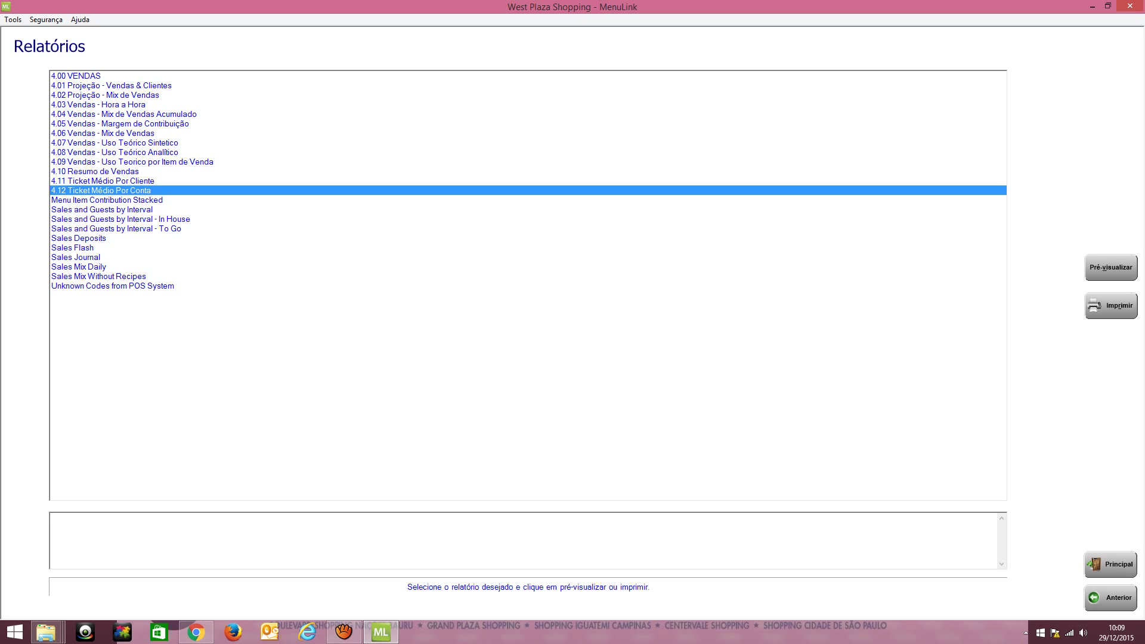
click(1111, 598)
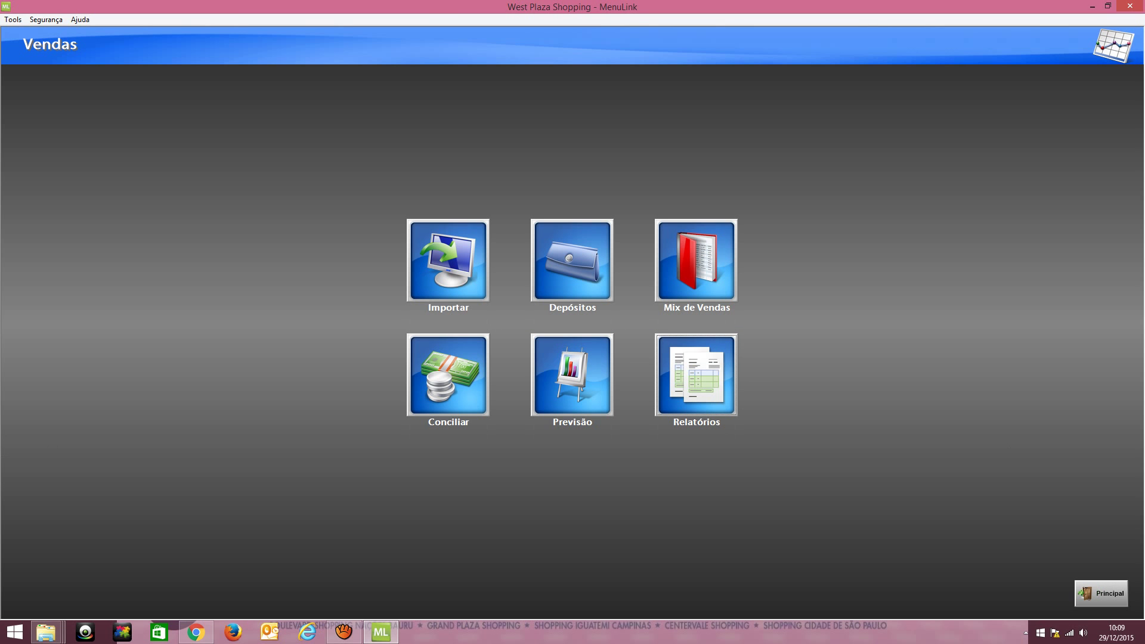